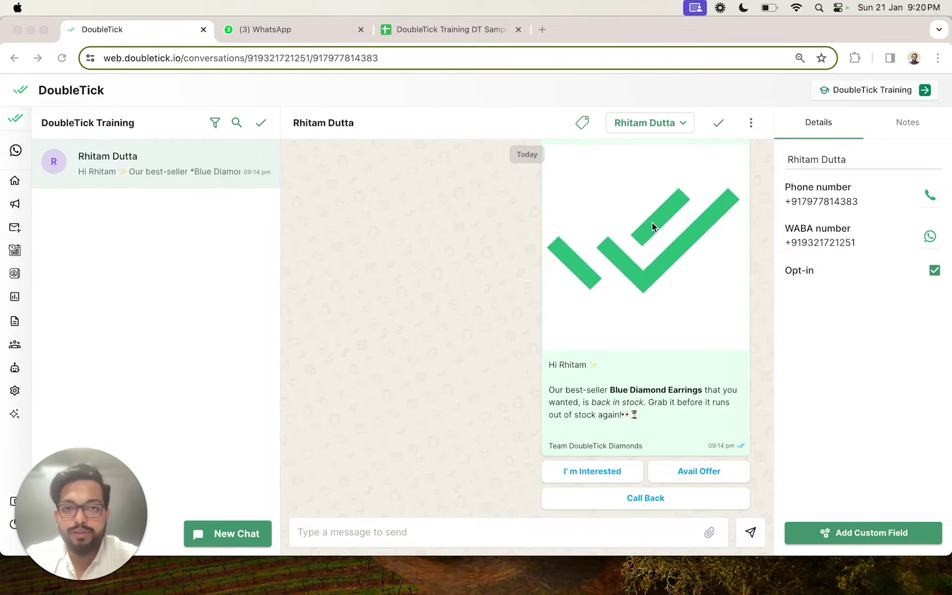
Switch to the DoubleTick Training DT Sample Data spreadsheet and examine its Full Name, Number, Group and Relationship Manager Office SIM Number columns
{"action": "left_click", "coordinate": [439, 33]}
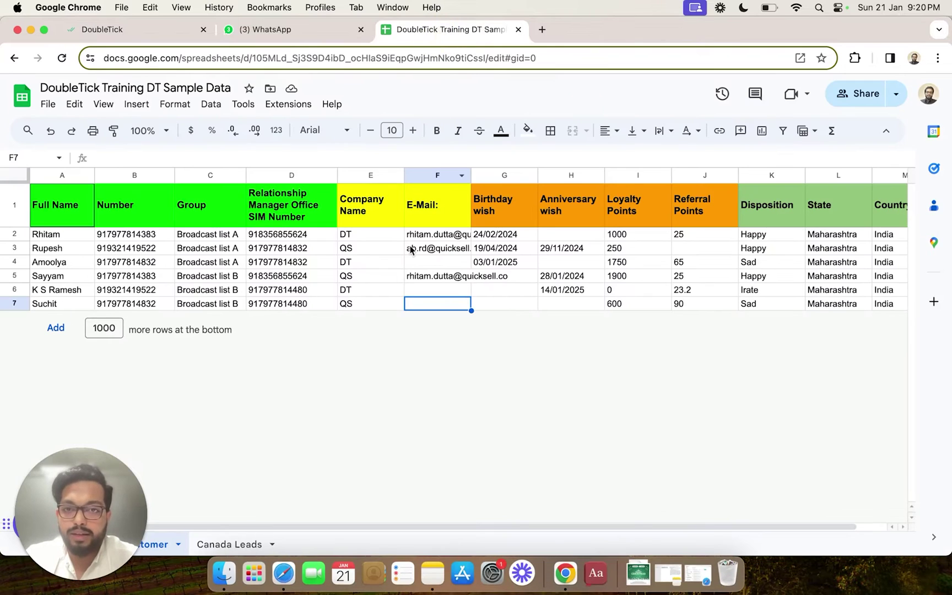
{"action": "left_click", "coordinate": [284, 286]}
{"action": "left_click", "coordinate": [218, 278]}
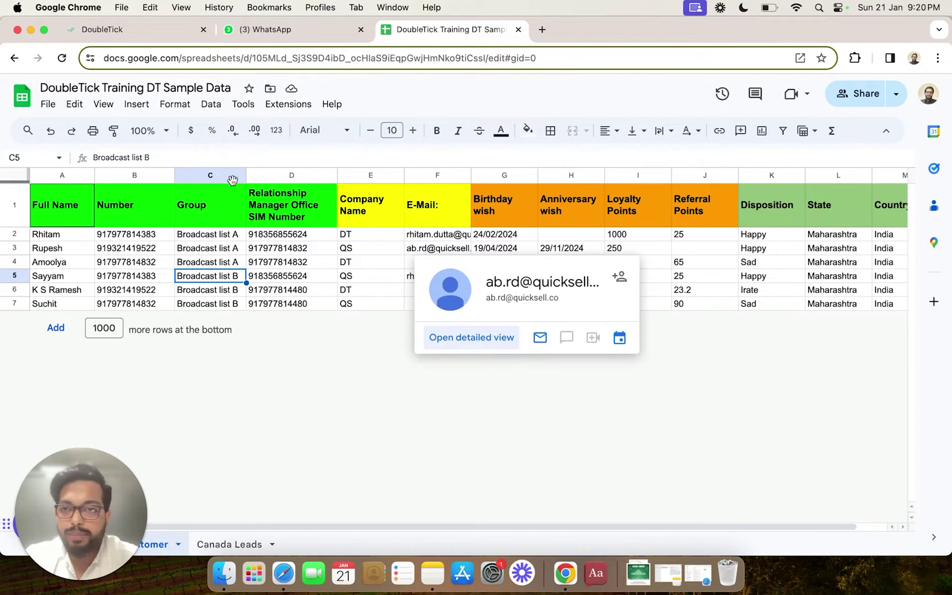
{"action": "left_click", "coordinate": [67, 214]}
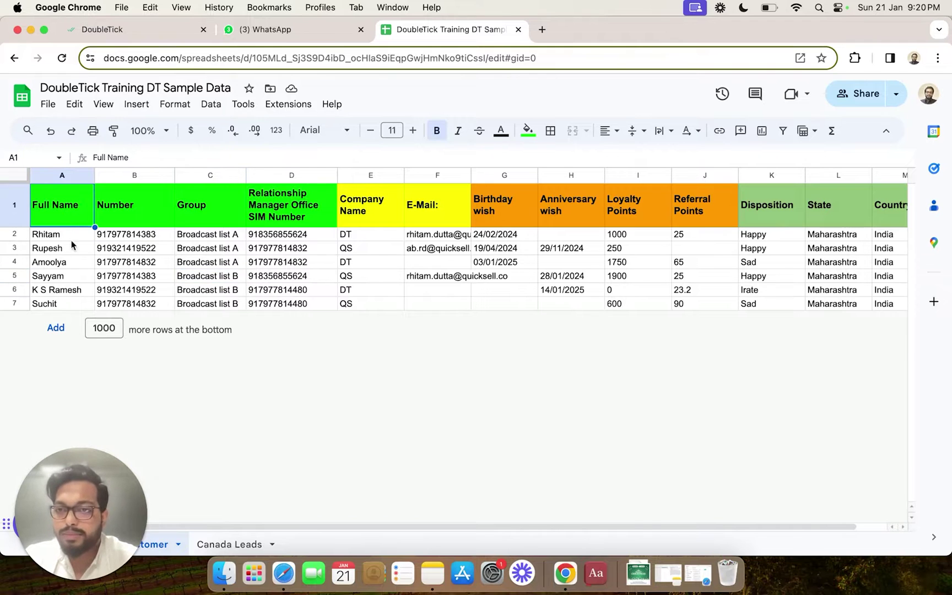
{"action": "left_click", "coordinate": [144, 206]}
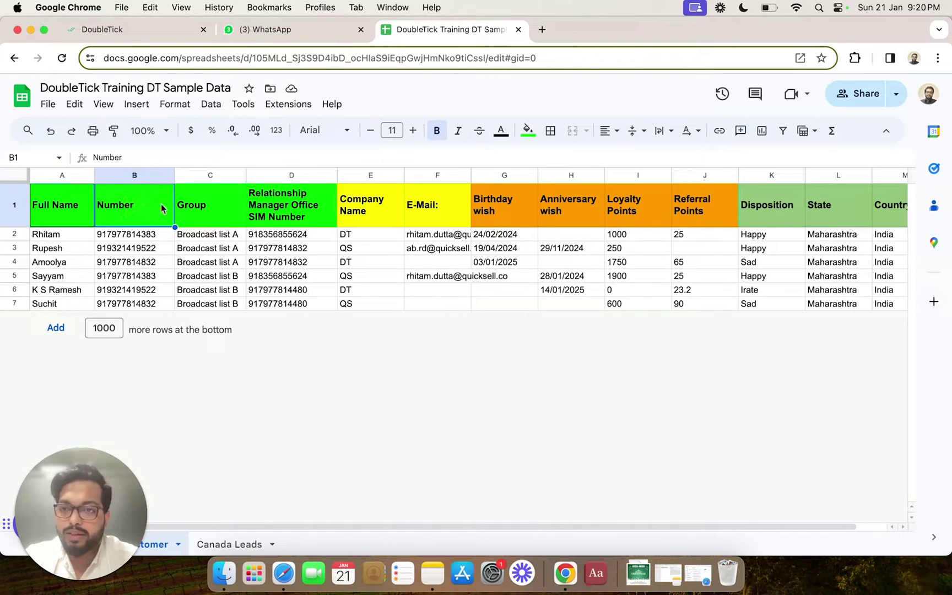
{"action": "left_click", "coordinate": [216, 204]}
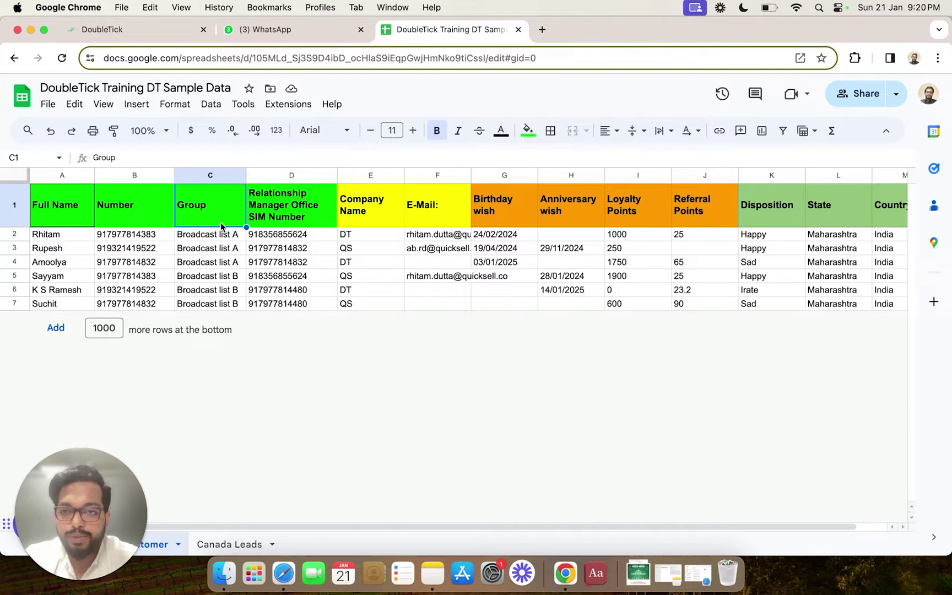
{"action": "left_click_drag", "start_coordinate": [220, 234], "coordinate": [230, 308]}
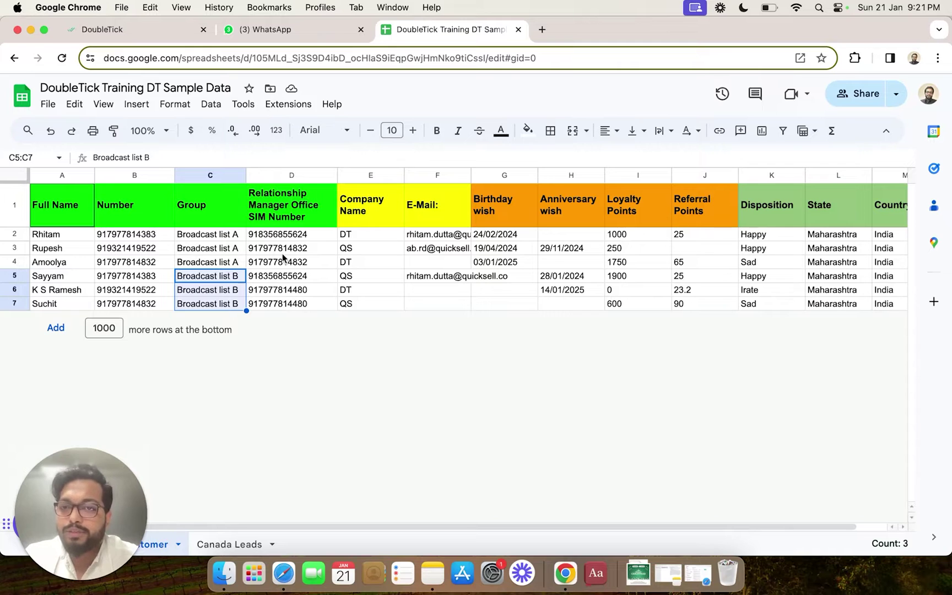
{"action": "left_click", "coordinate": [286, 221]}
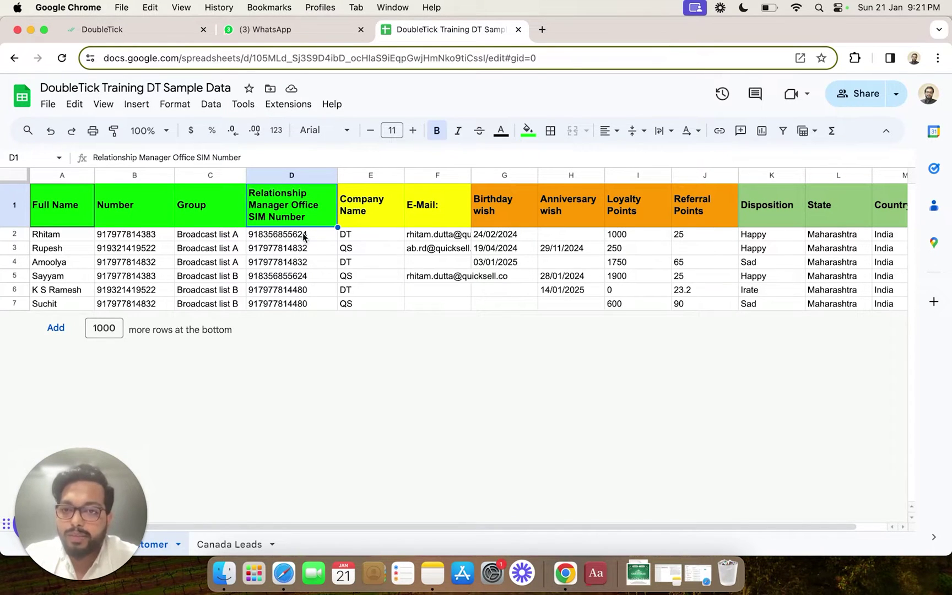
{"action": "left_click_drag", "start_coordinate": [293, 237], "coordinate": [305, 309]}
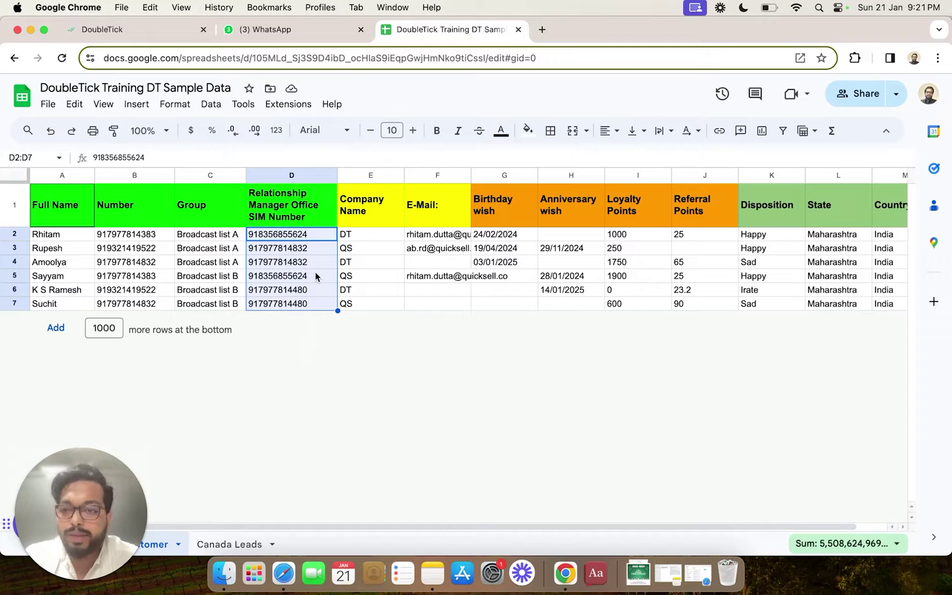
Compare the row 3 customer's number with the assigned relationship manager's number, and look over the remaining columns through Country
{"action": "left_click", "coordinate": [78, 250]}
{"action": "left_click", "coordinate": [134, 250]}
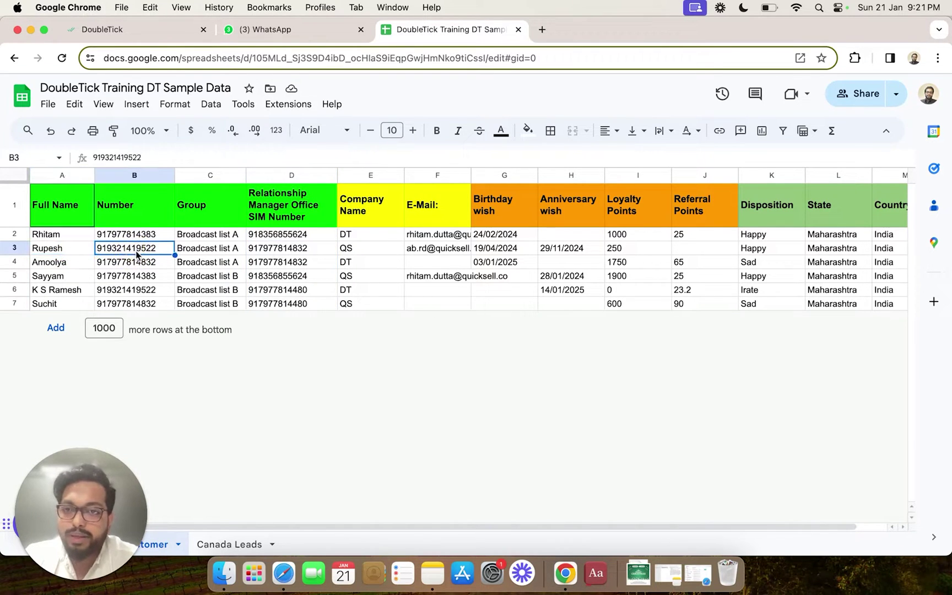
{"action": "left_click", "coordinate": [309, 249]}
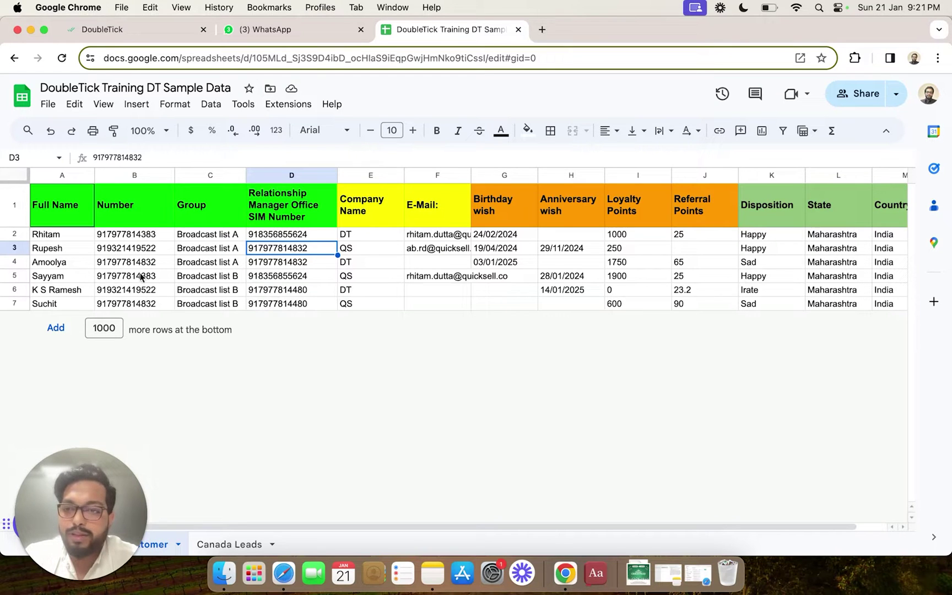
{"action": "left_click", "coordinate": [68, 254]}
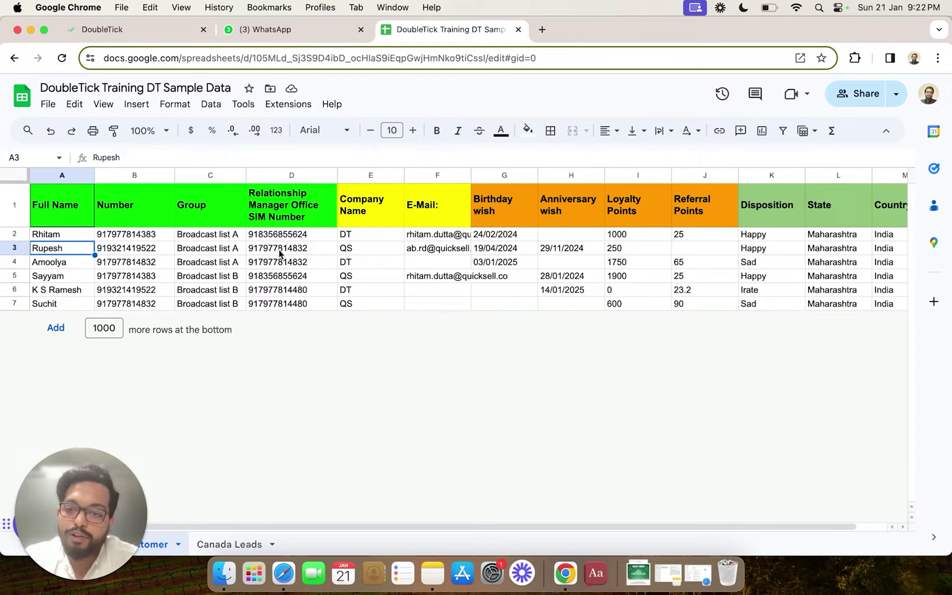
{"action": "left_click", "coordinate": [310, 252]}
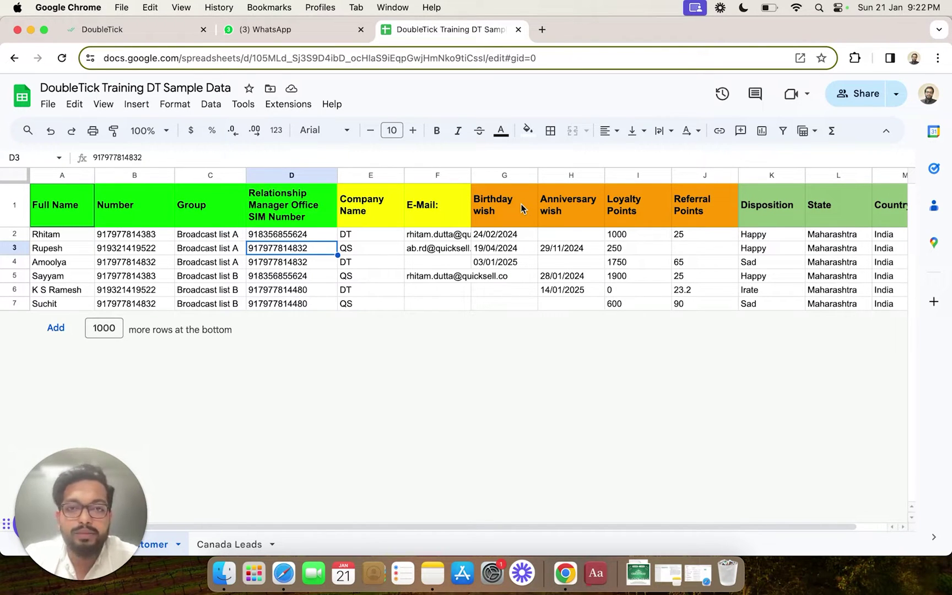
{"action": "scroll", "coordinate": [592, 215], "scroll_direction": "right", "scroll_amount": 2}
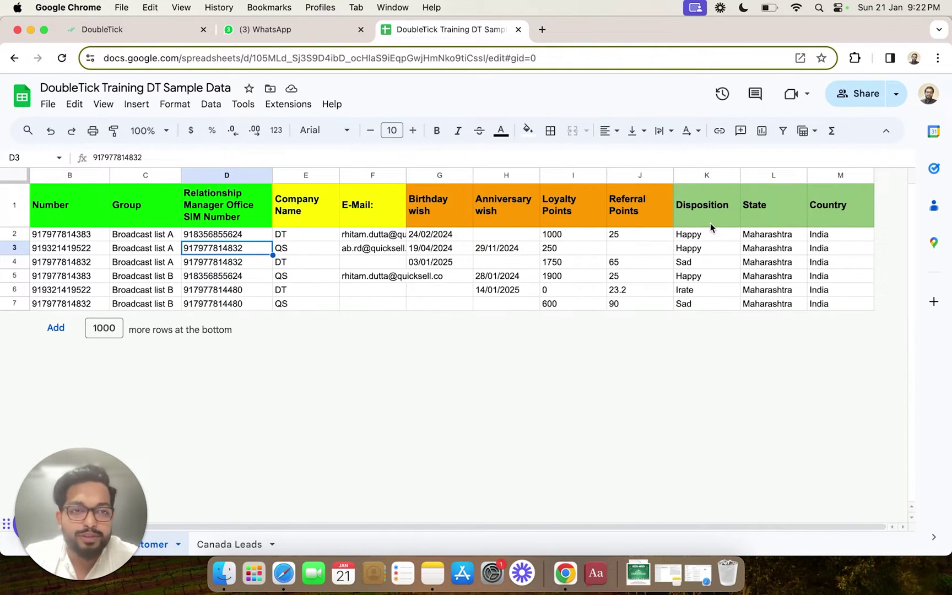
{"action": "scroll", "coordinate": [710, 223], "scroll_direction": "left", "scroll_amount": 2}
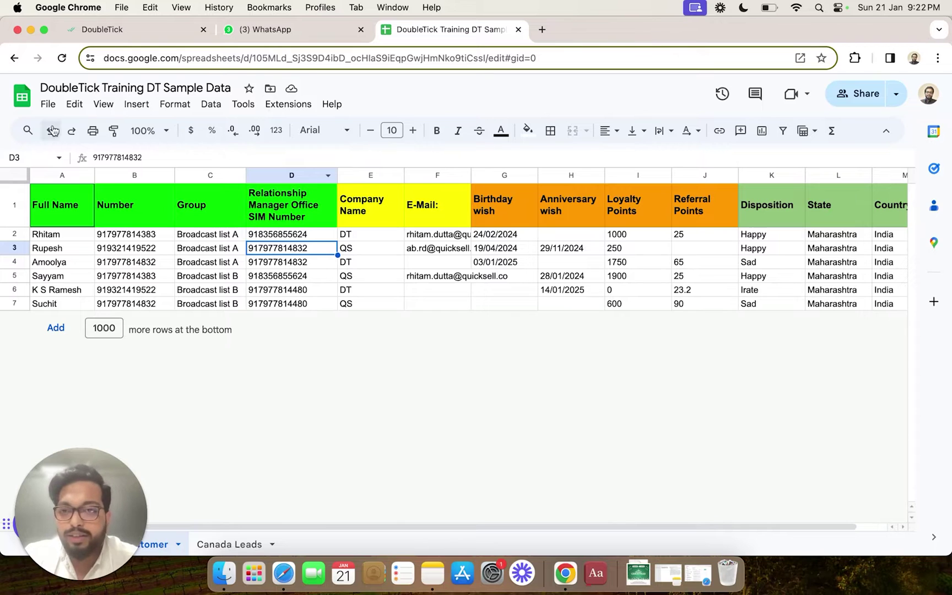
Download the sample data spreadsheet as a Microsoft Excel (.xlsx) file
{"action": "left_click", "coordinate": [48, 104]}
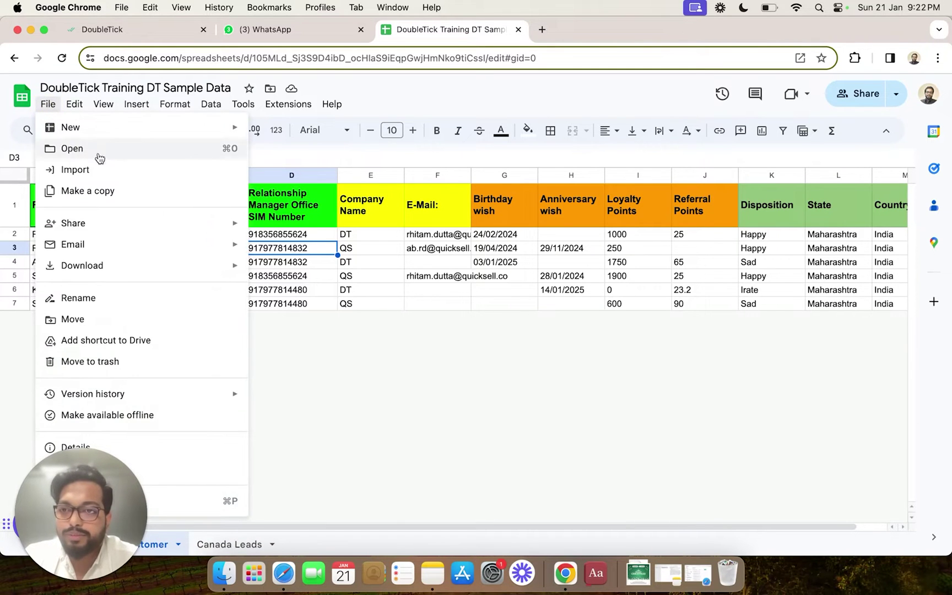
{"action": "mouse_move", "coordinate": [171, 266]}
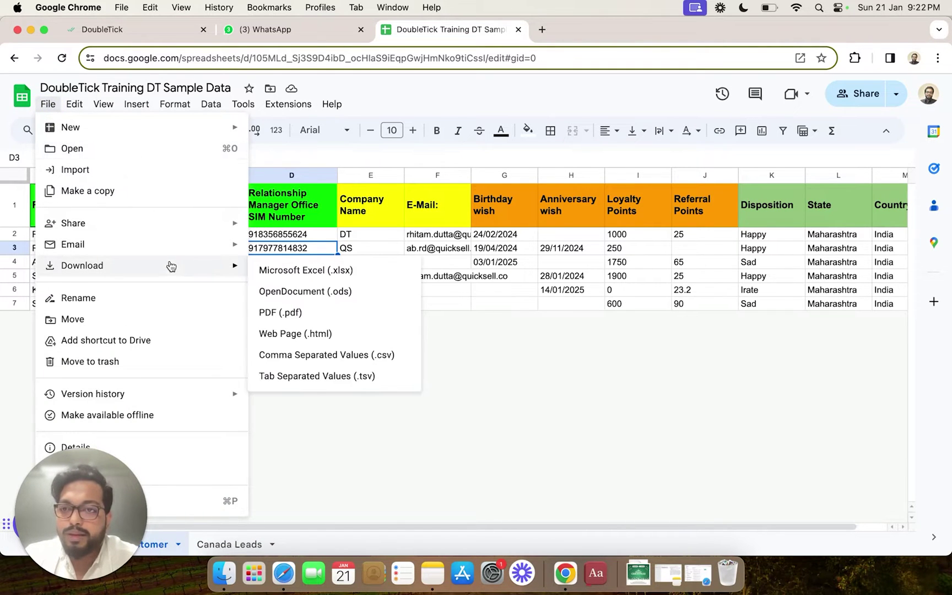
{"action": "left_click", "coordinate": [306, 271]}
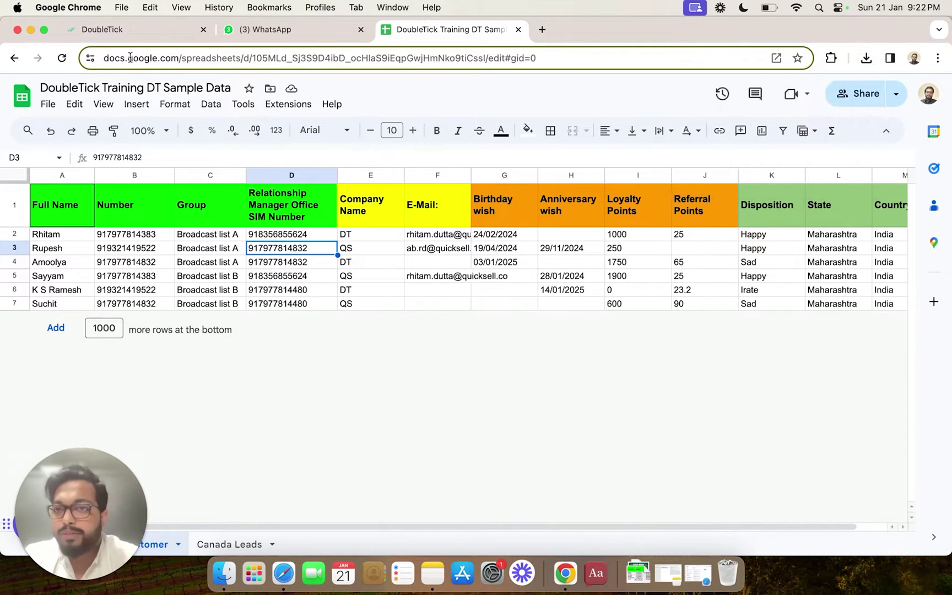
Switch to DoubleTick and start importing contacts from Excel for the broadcast lists
{"action": "left_click", "coordinate": [119, 33]}
{"action": "mouse_move", "coordinate": [15, 227]}
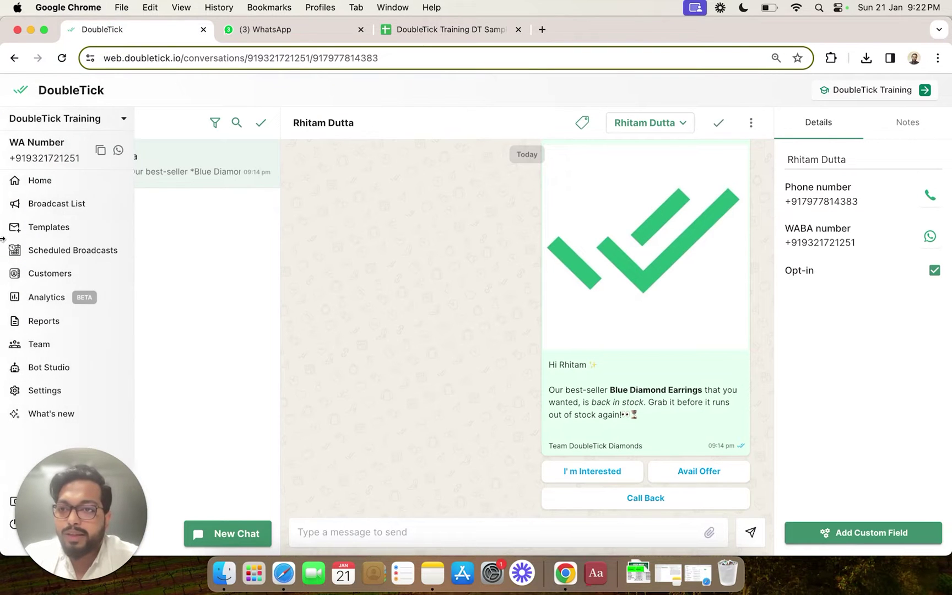
{"action": "left_click", "coordinate": [93, 209]}
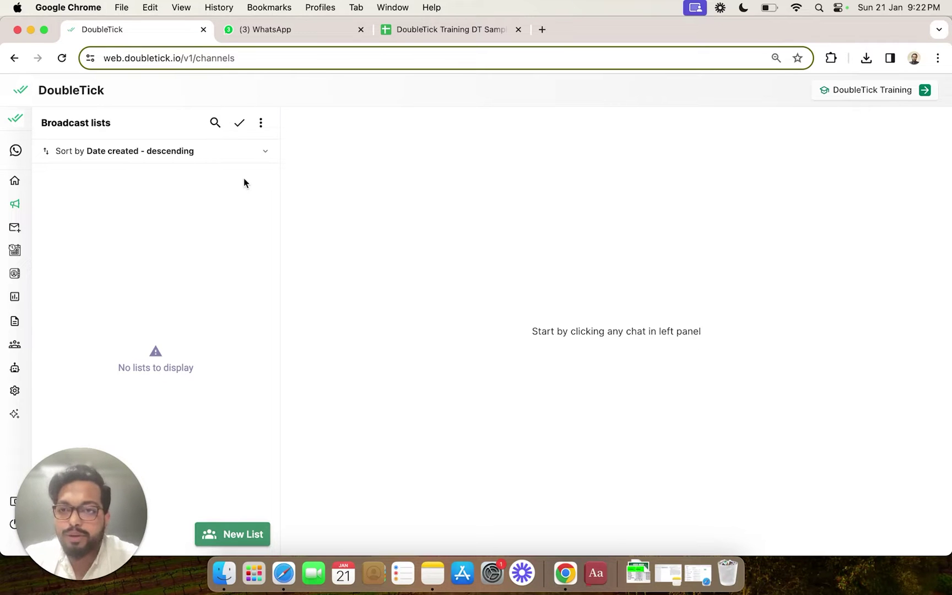
{"action": "left_click", "coordinate": [261, 124]}
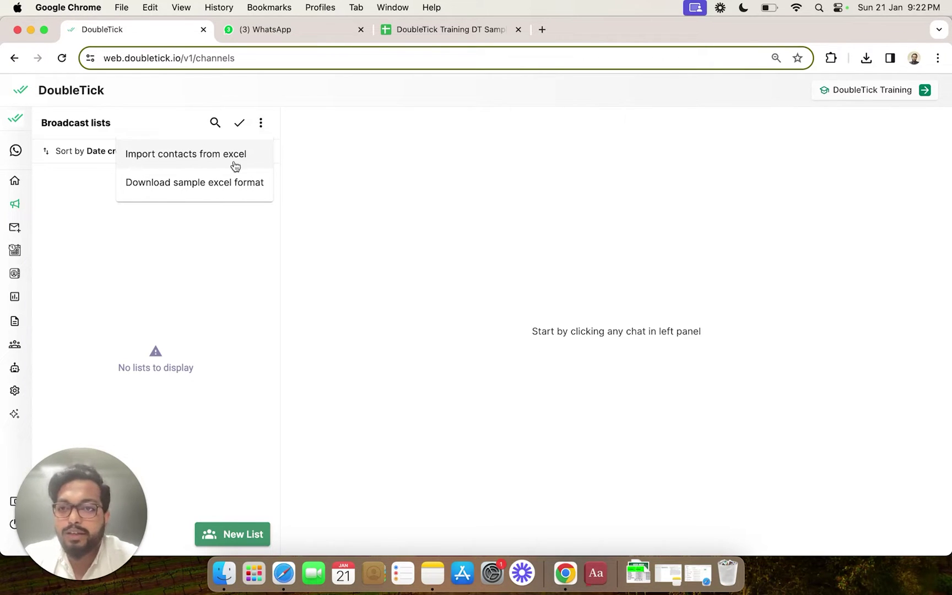
{"action": "left_click", "coordinate": [201, 154]}
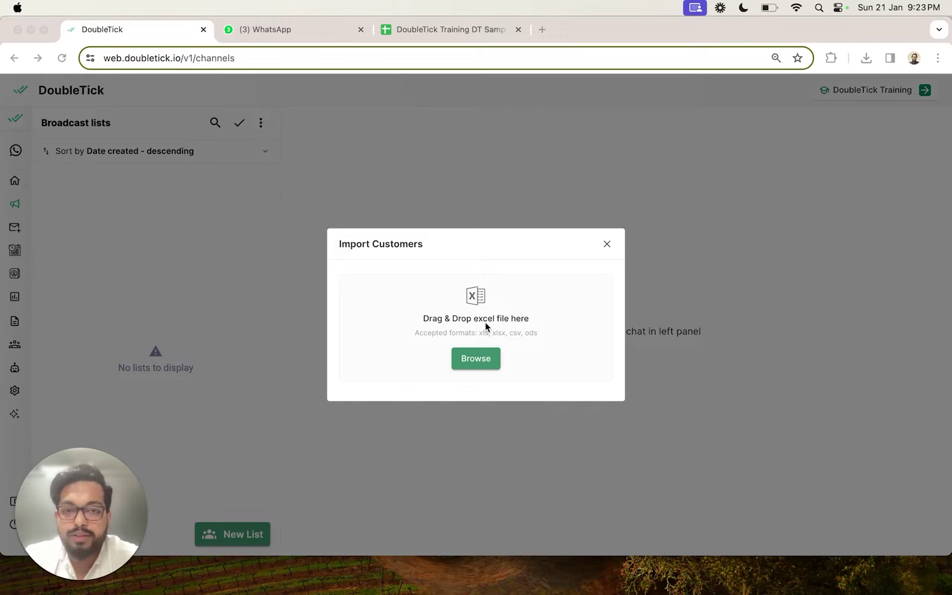
Check the Canada Leads and India Customer sheets of the sample data spreadsheet, and return to DoubleTick's customer import
{"action": "left_click", "coordinate": [439, 27]}
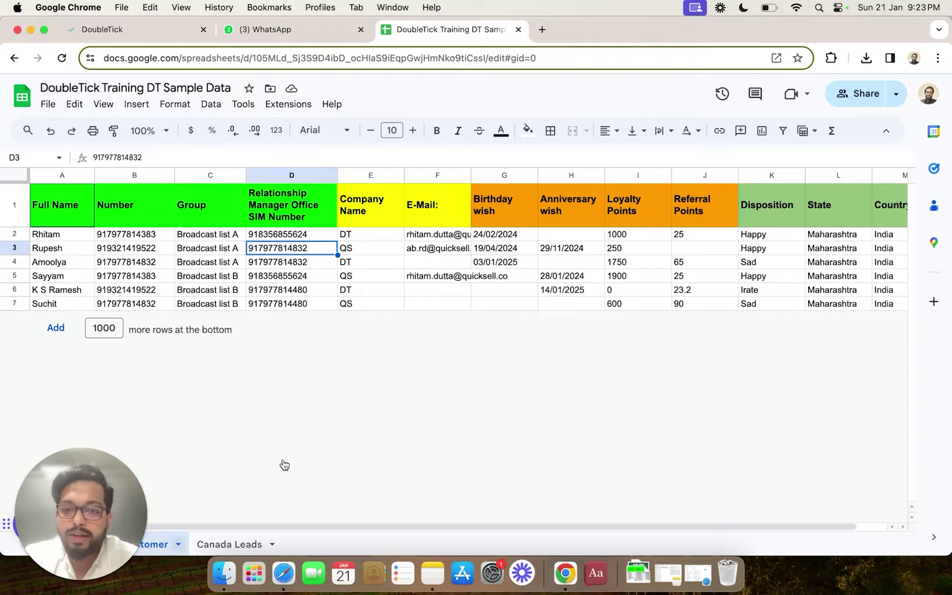
{"action": "left_click", "coordinate": [228, 544]}
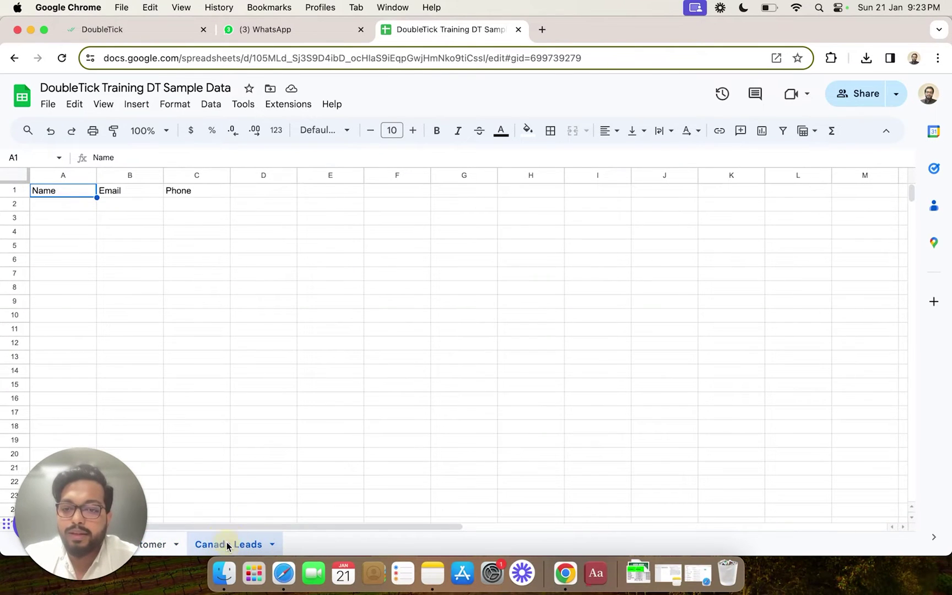
{"action": "left_click", "coordinate": [158, 545]}
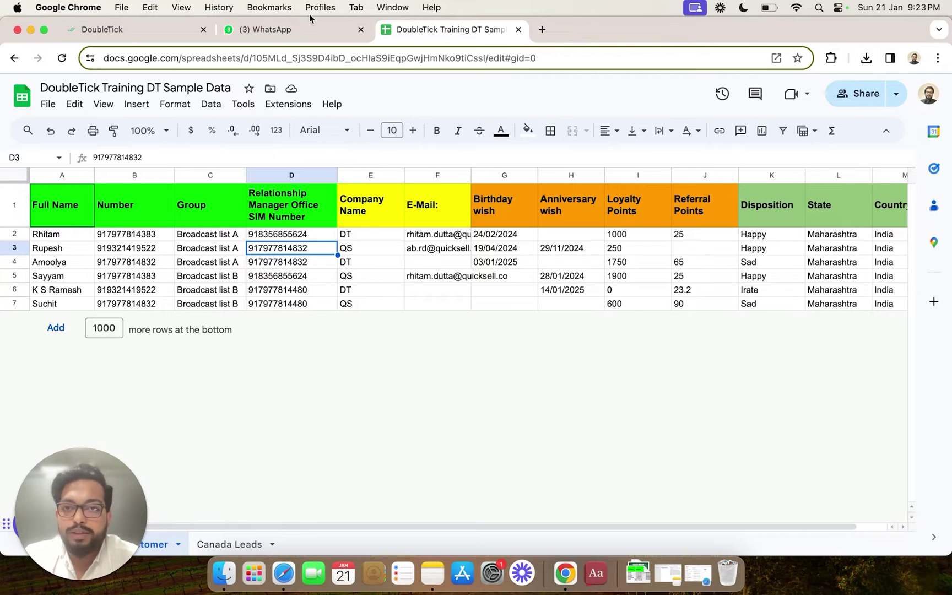
{"action": "left_click", "coordinate": [164, 33]}
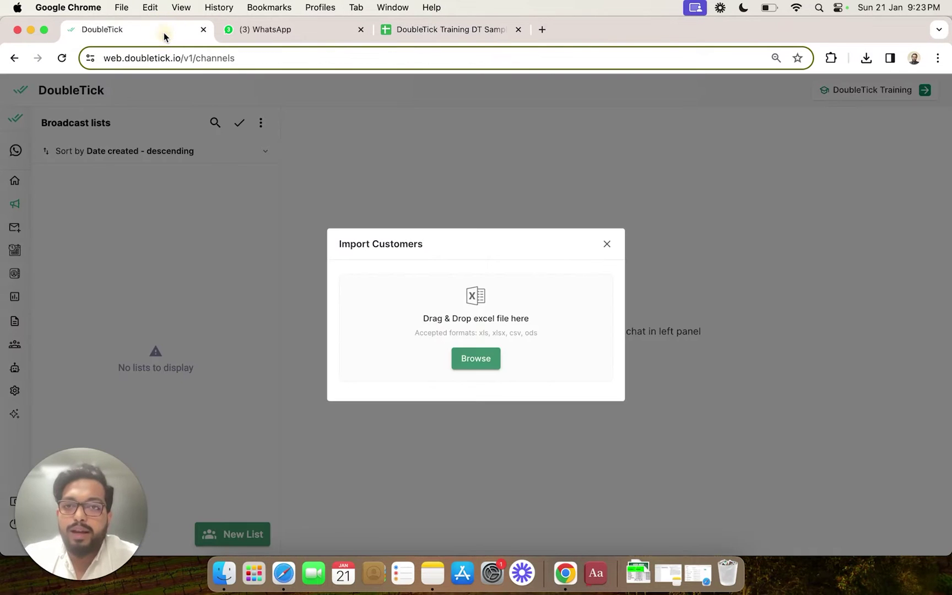
Load DoubleTick Training DT Sample Data.xlsx from the Downloads folder into the customer import
{"action": "left_click", "coordinate": [479, 364]}
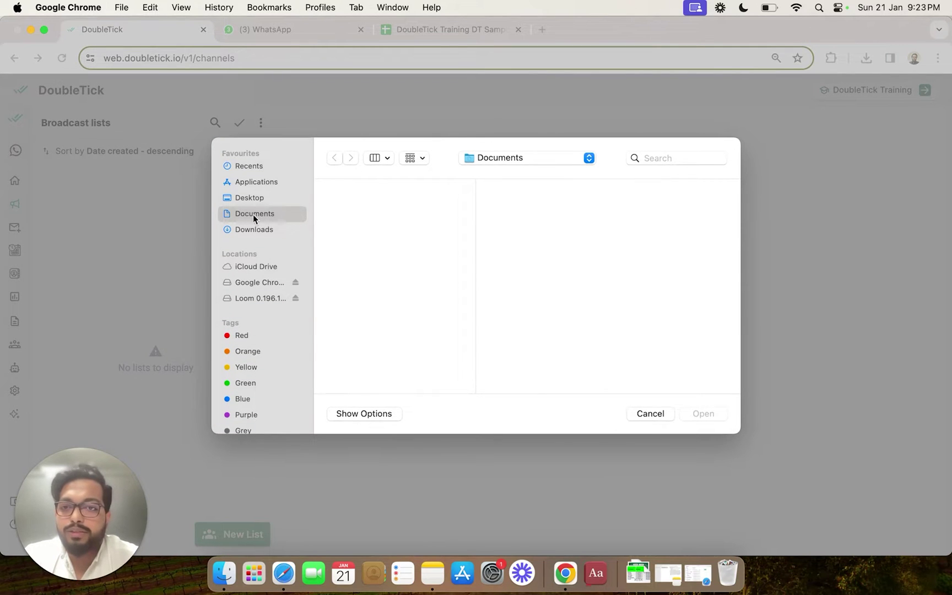
{"action": "left_click", "coordinate": [261, 230]}
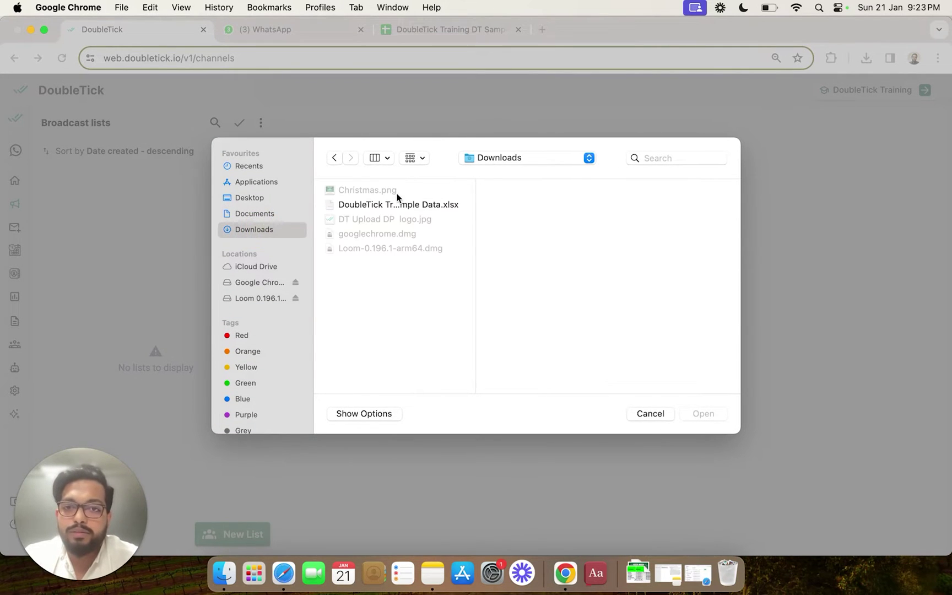
{"action": "left_click", "coordinate": [404, 208]}
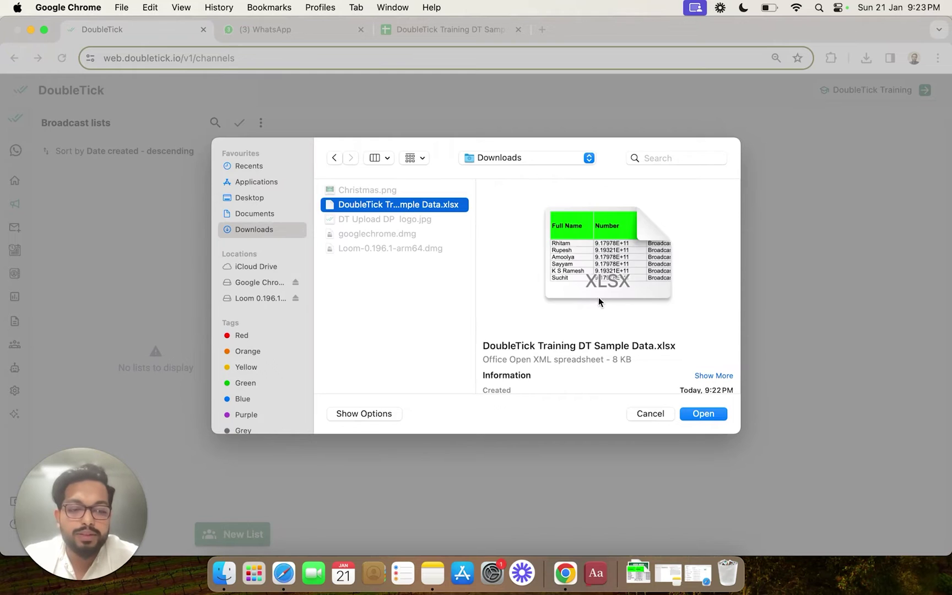
{"action": "key", "text": "Return"}
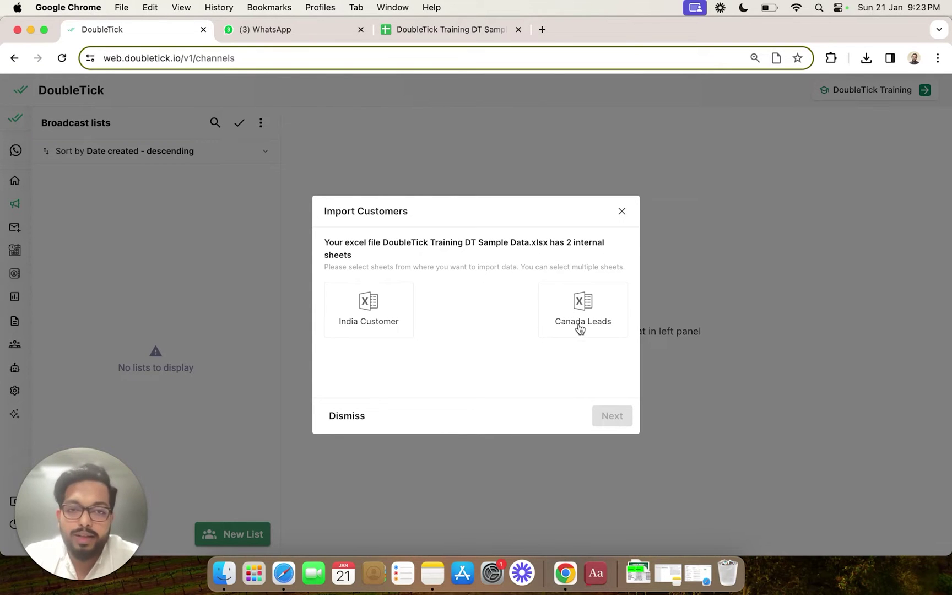
Choose only the India Customer sheet for the import, continue to column mapping and review the available fields
{"action": "left_click", "coordinate": [439, 30]}
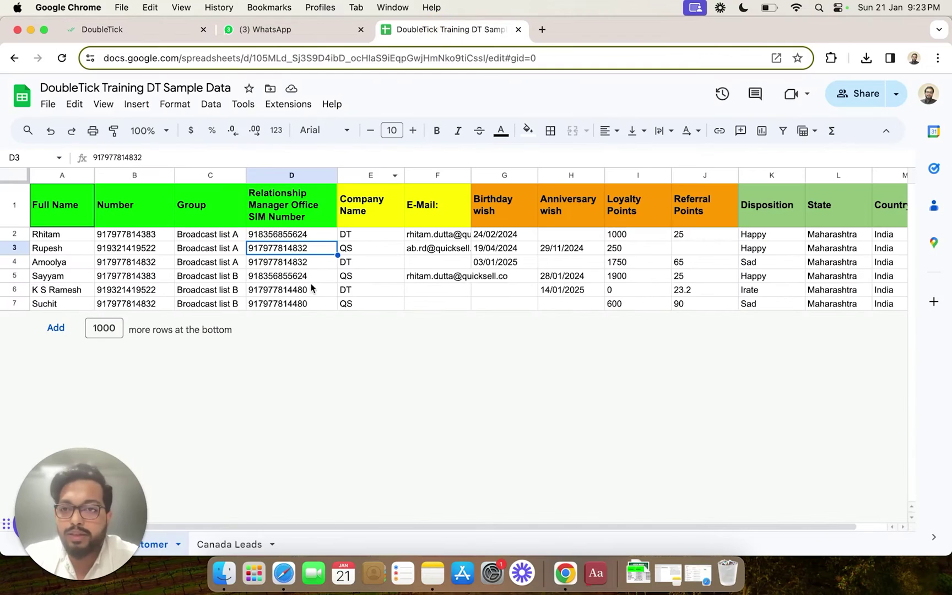
{"action": "left_click", "coordinate": [153, 34]}
{"action": "left_click", "coordinate": [370, 306]}
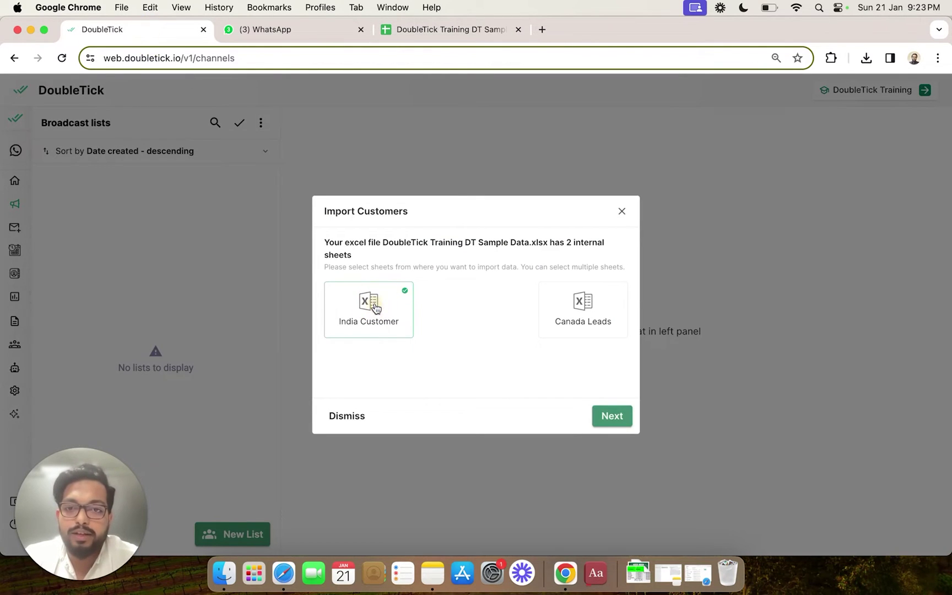
{"action": "left_click", "coordinate": [600, 416]}
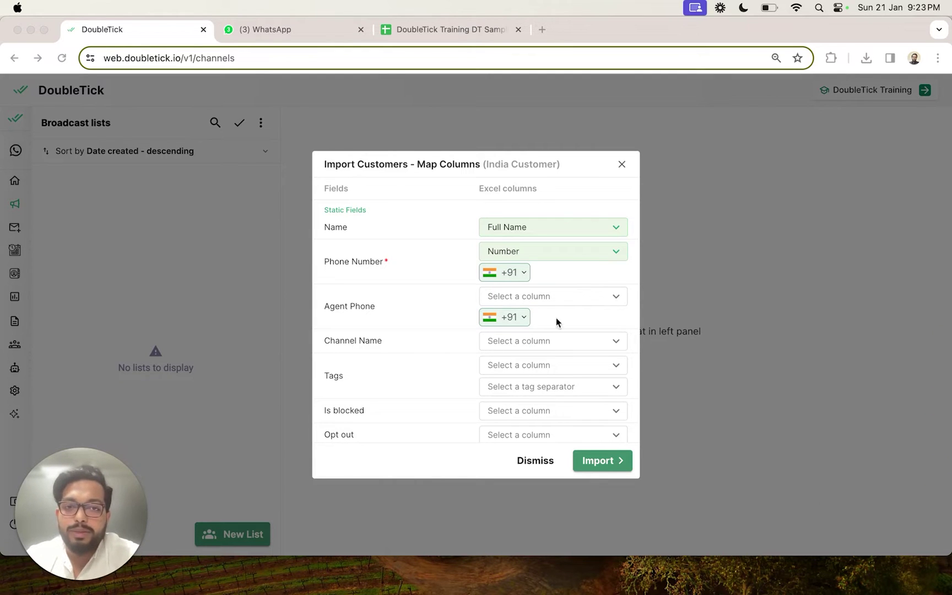
{"action": "scroll", "coordinate": [454, 271], "scroll_direction": "down", "scroll_amount": 2}
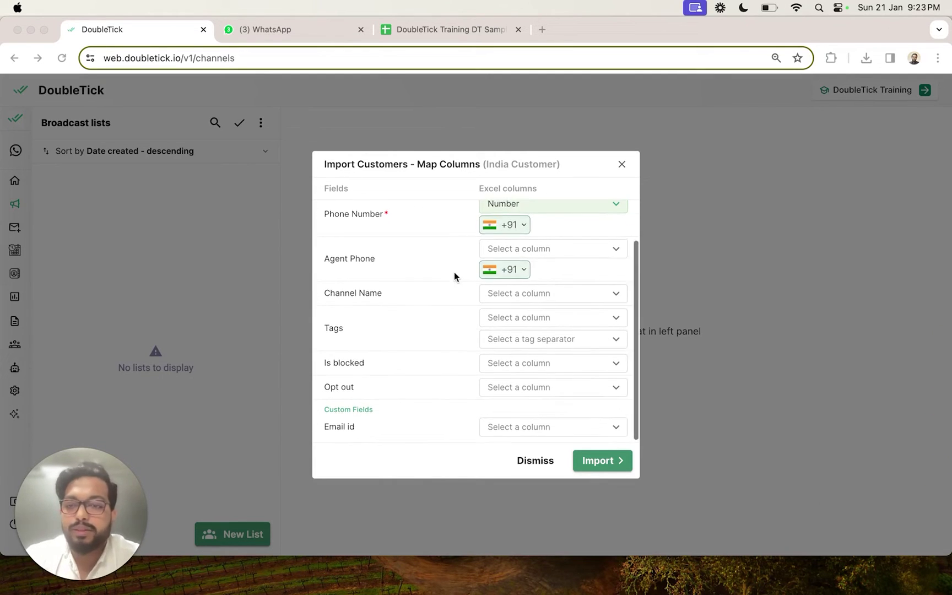
{"action": "scroll", "coordinate": [454, 272], "scroll_direction": "up", "scroll_amount": 1}
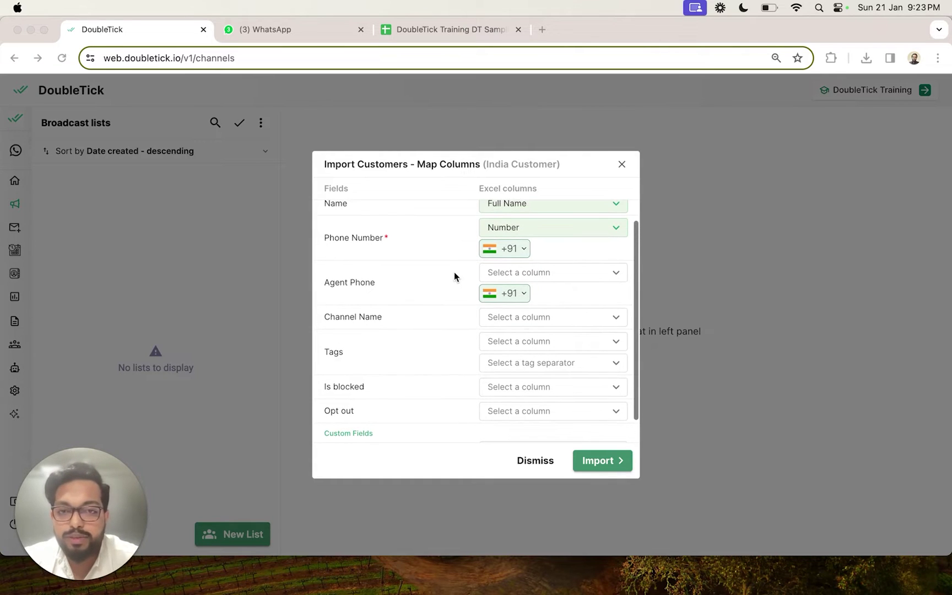
{"action": "scroll", "coordinate": [454, 276], "scroll_direction": "up", "scroll_amount": 1}
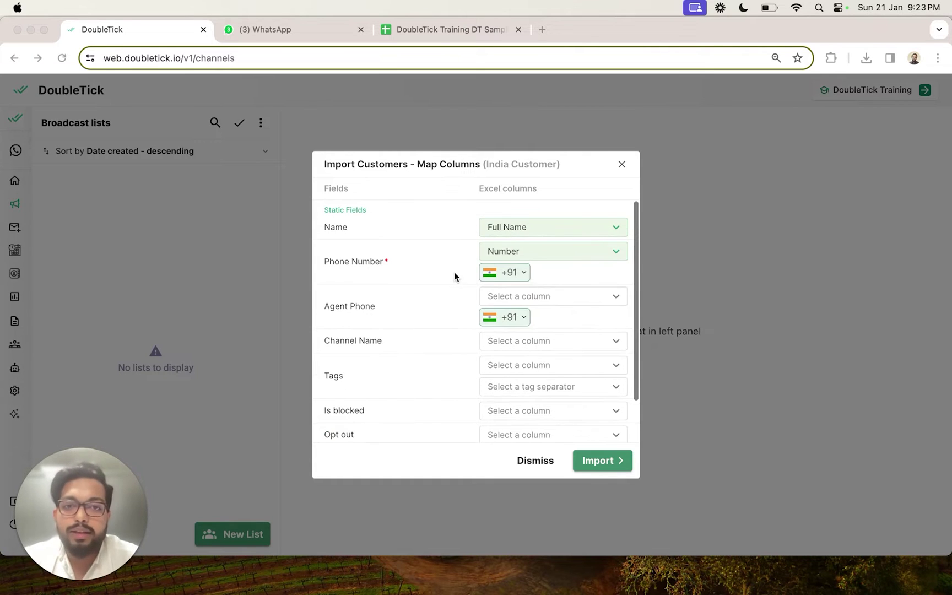
Check the Name and Phone Number mappings with the +91 code, and map Agent Phone to the Relationship Manager Office SIM Number column
{"action": "left_click", "coordinate": [328, 234]}
{"action": "left_click", "coordinate": [526, 228]}
{"action": "left_click", "coordinate": [527, 227]}
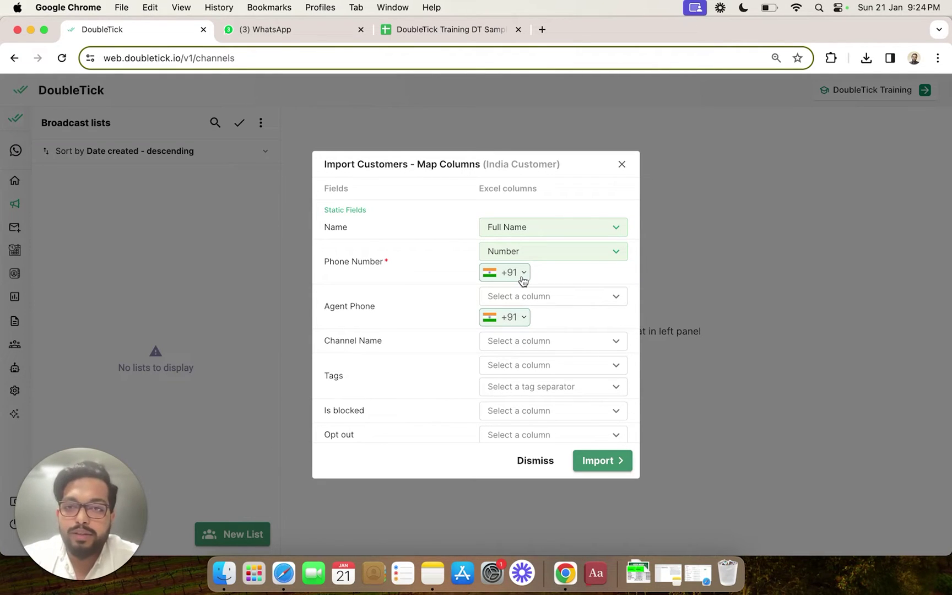
{"action": "left_click", "coordinate": [407, 29]}
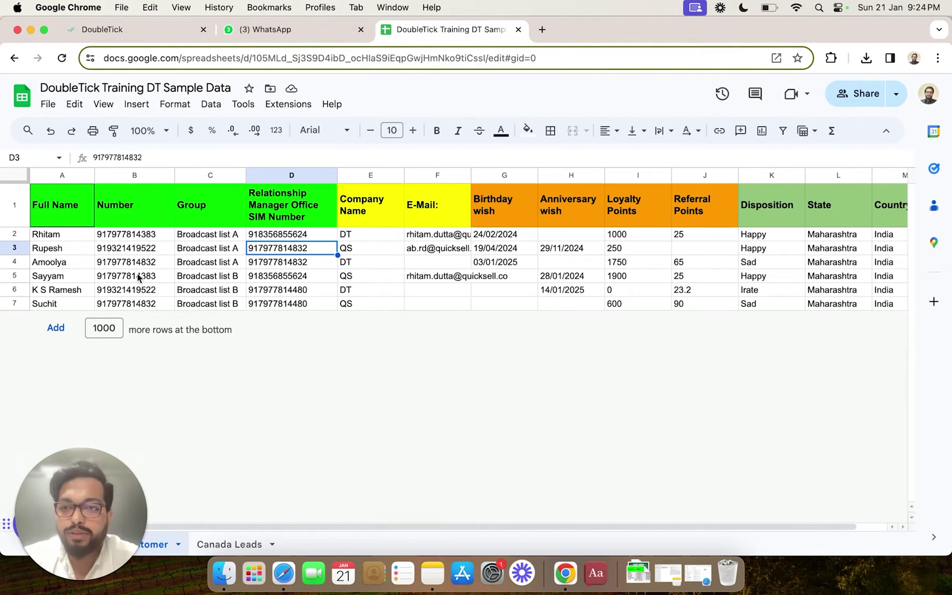
{"action": "left_click", "coordinate": [120, 37]}
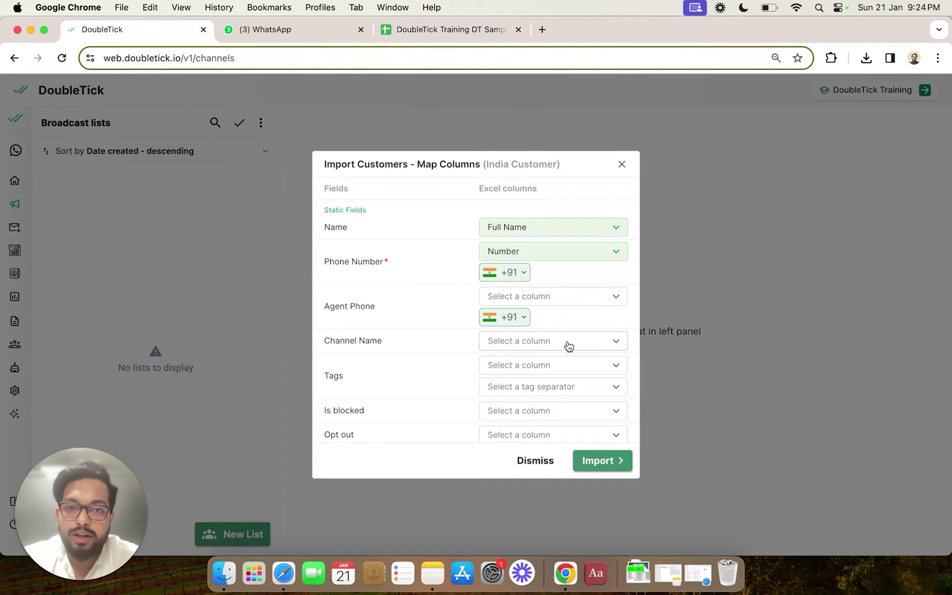
{"action": "left_click", "coordinate": [510, 273]}
{"action": "left_click", "coordinate": [511, 274]}
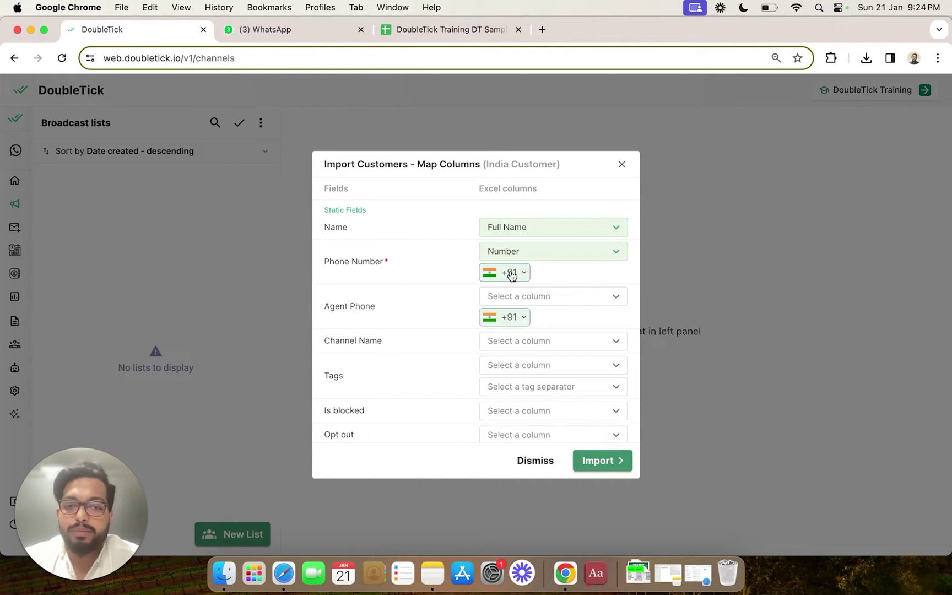
{"action": "left_click", "coordinate": [533, 297]}
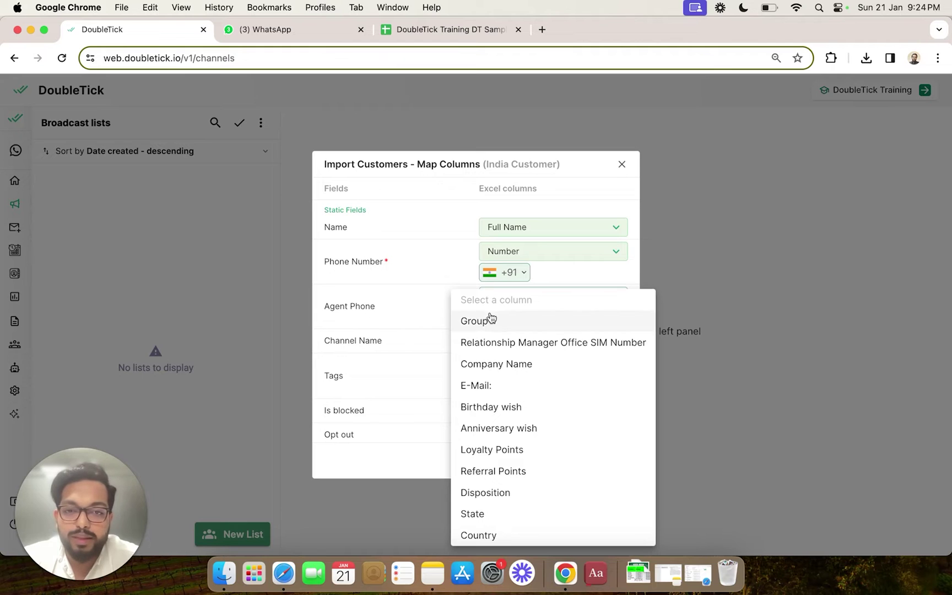
{"action": "left_click", "coordinate": [527, 342]}
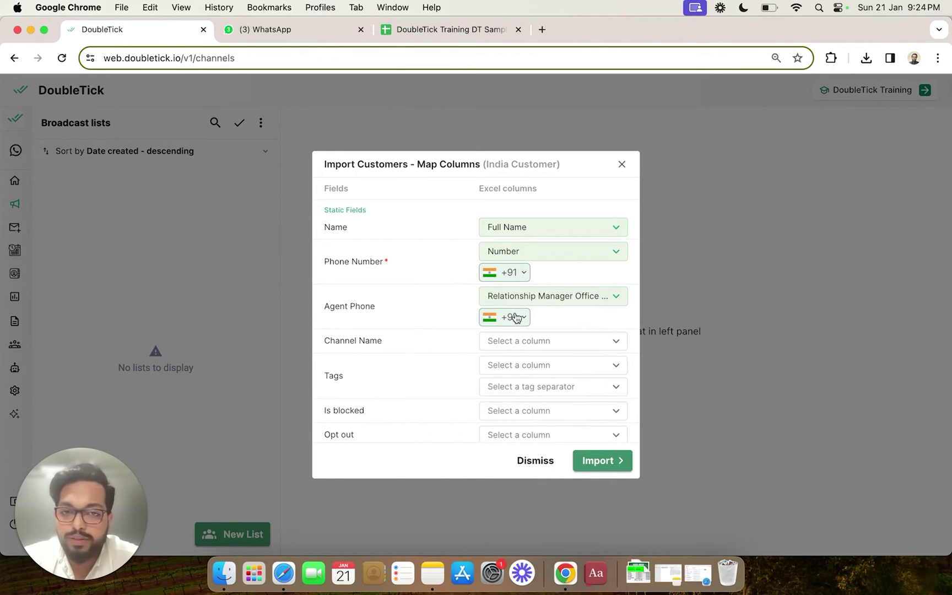
Map Channel Name to the Group column, checking the broadcast list names in the sample data spreadsheet
{"action": "scroll", "coordinate": [559, 318], "scroll_direction": "down", "scroll_amount": 2}
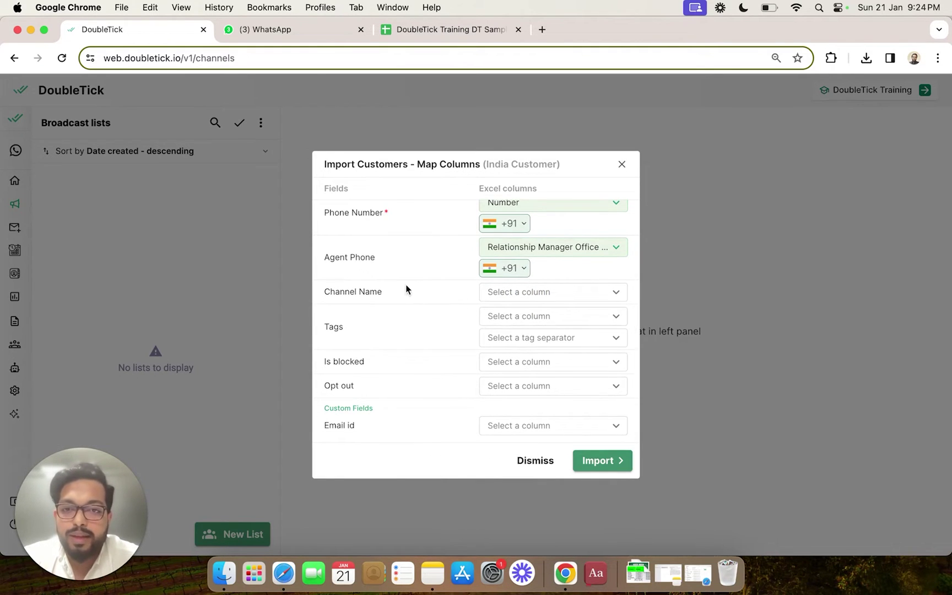
{"action": "left_click_drag", "start_coordinate": [350, 287], "coordinate": [402, 292]}
{"action": "left_click", "coordinate": [525, 292]}
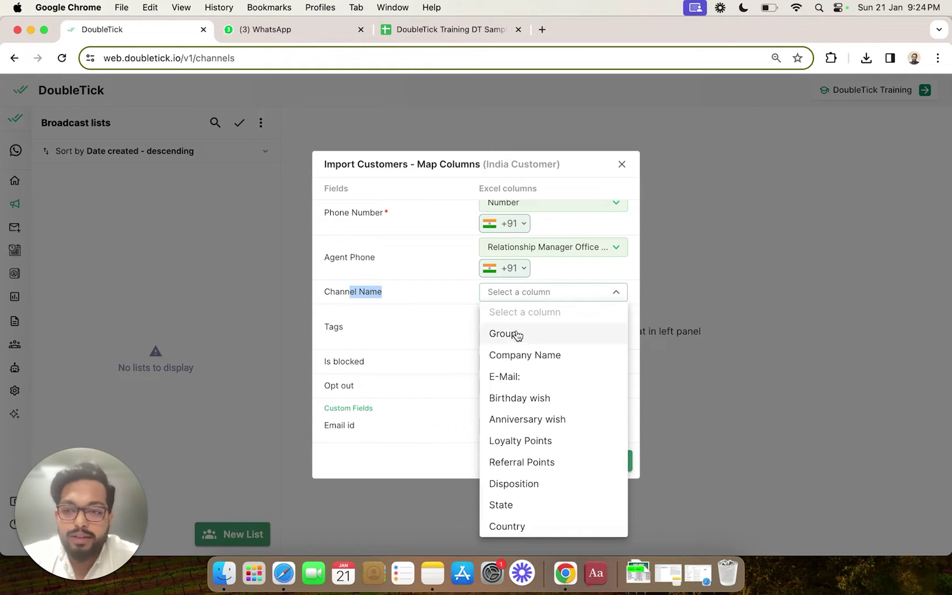
{"action": "left_click", "coordinate": [416, 29]}
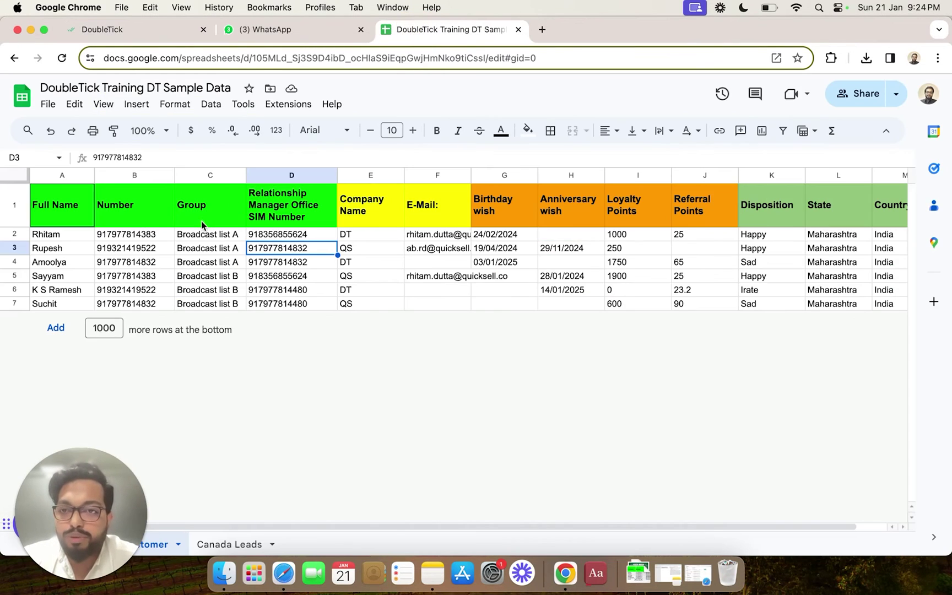
{"action": "left_click_drag", "start_coordinate": [209, 205], "coordinate": [215, 329]}
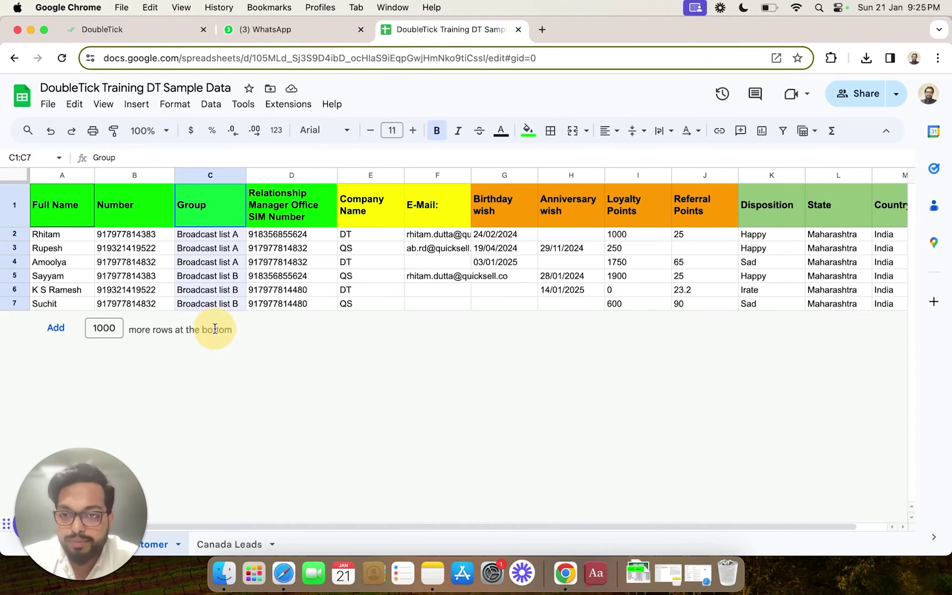
{"action": "left_click", "coordinate": [218, 238]}
{"action": "left_click", "coordinate": [215, 278]}
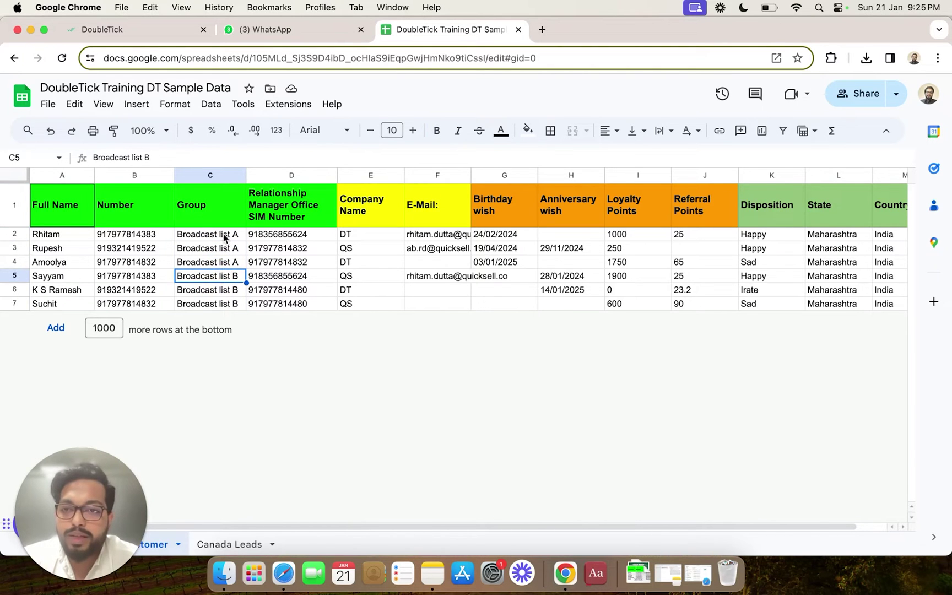
{"action": "left_click", "coordinate": [213, 237]}
{"action": "left_click", "coordinate": [216, 277]}
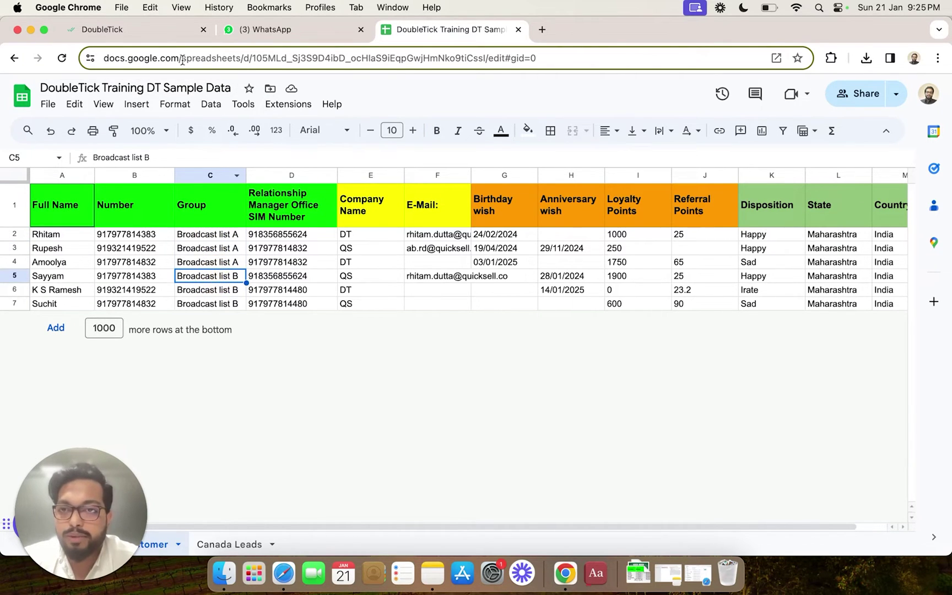
{"action": "left_click", "coordinate": [158, 35]}
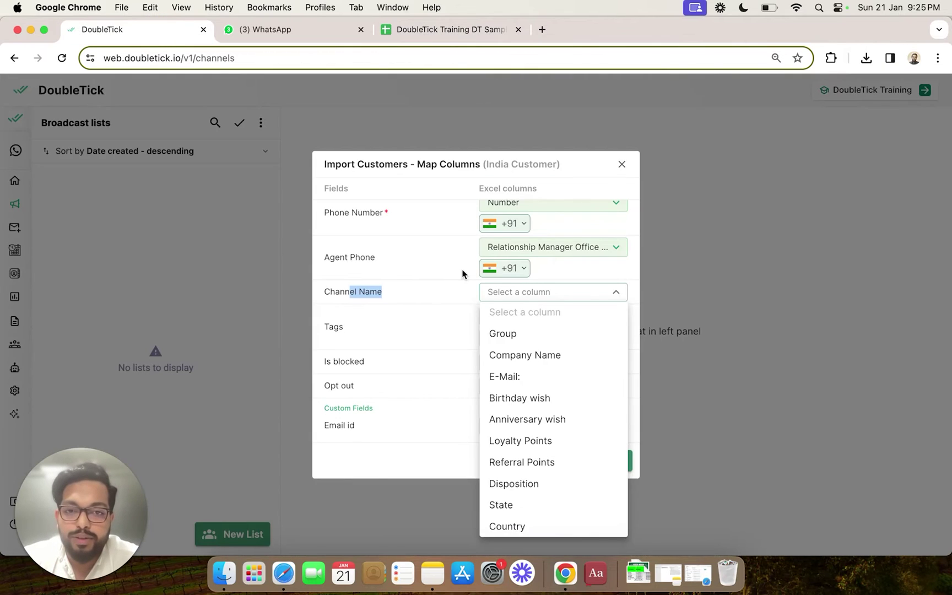
{"action": "left_click", "coordinate": [510, 336]}
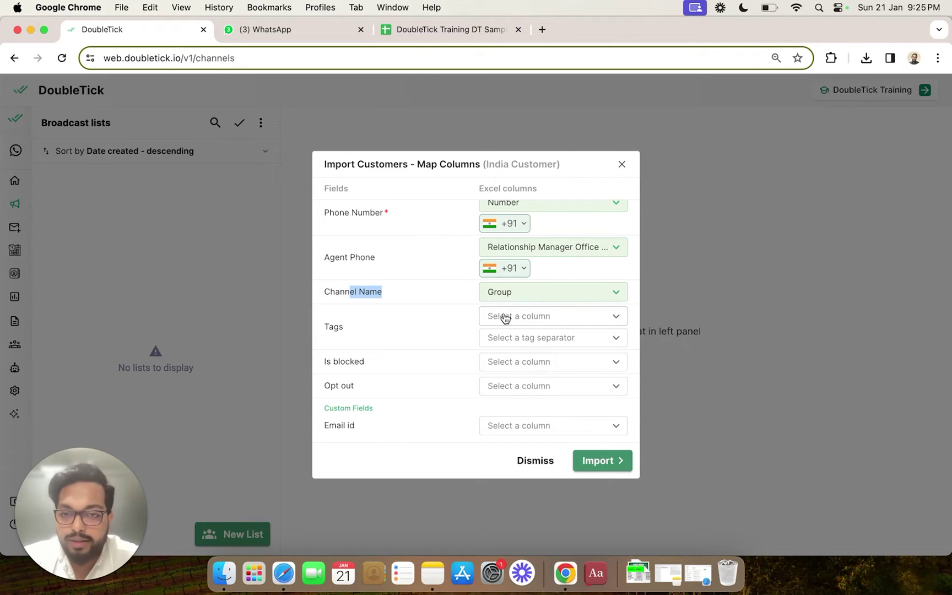
Map Tags to the State column with a comma as the tag separator, and check the remaining columns in the sample spreadsheet
{"action": "left_click", "coordinate": [508, 318]}
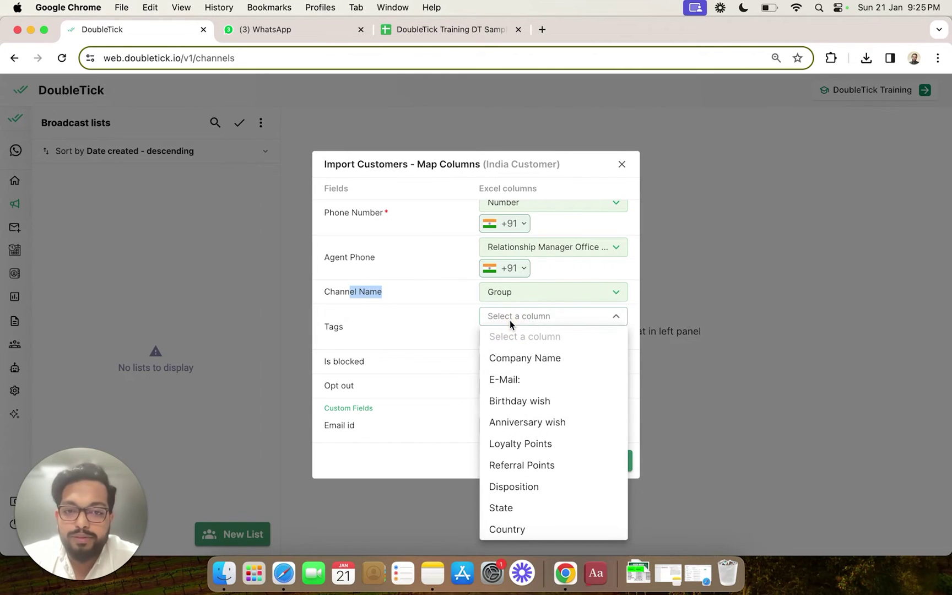
{"action": "left_click", "coordinate": [521, 507]}
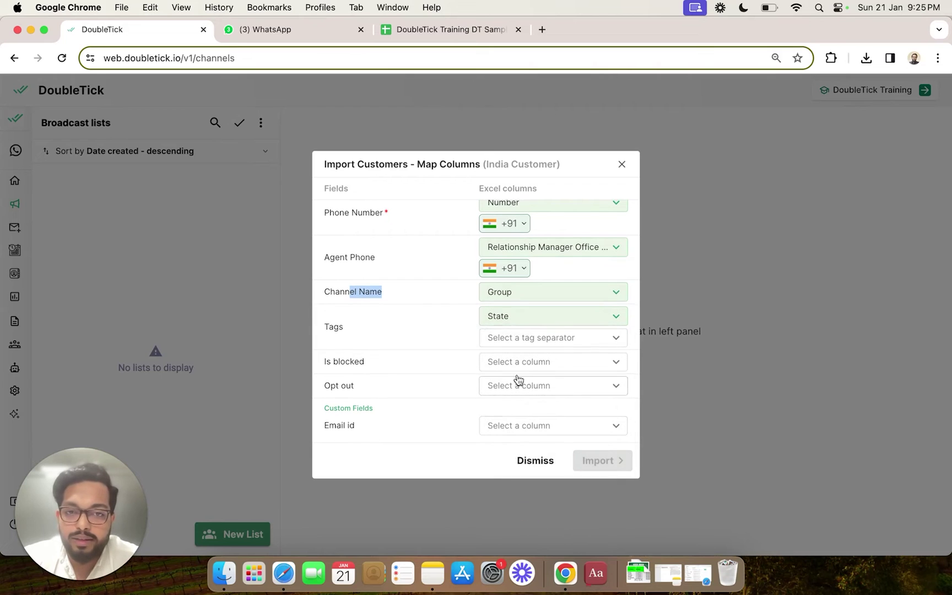
{"action": "left_click", "coordinate": [510, 337]}
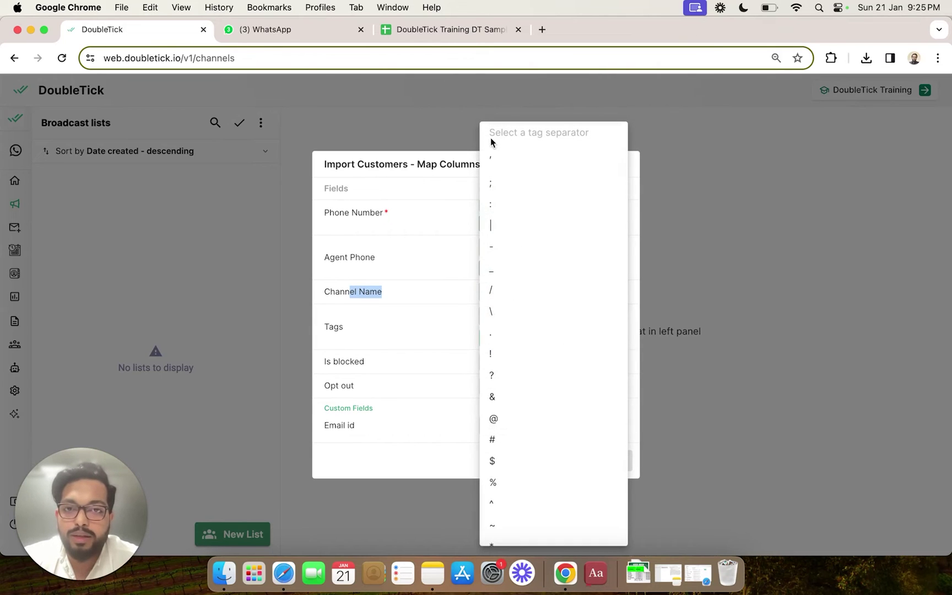
{"action": "left_click", "coordinate": [499, 156]}
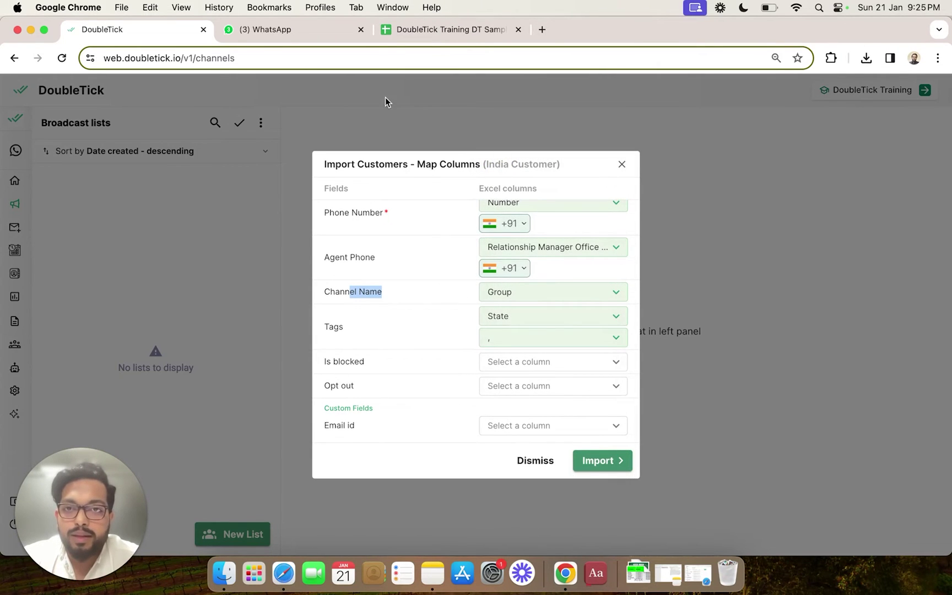
{"action": "left_click", "coordinate": [411, 30]}
{"action": "scroll", "coordinate": [639, 274], "scroll_direction": "right", "scroll_amount": 2}
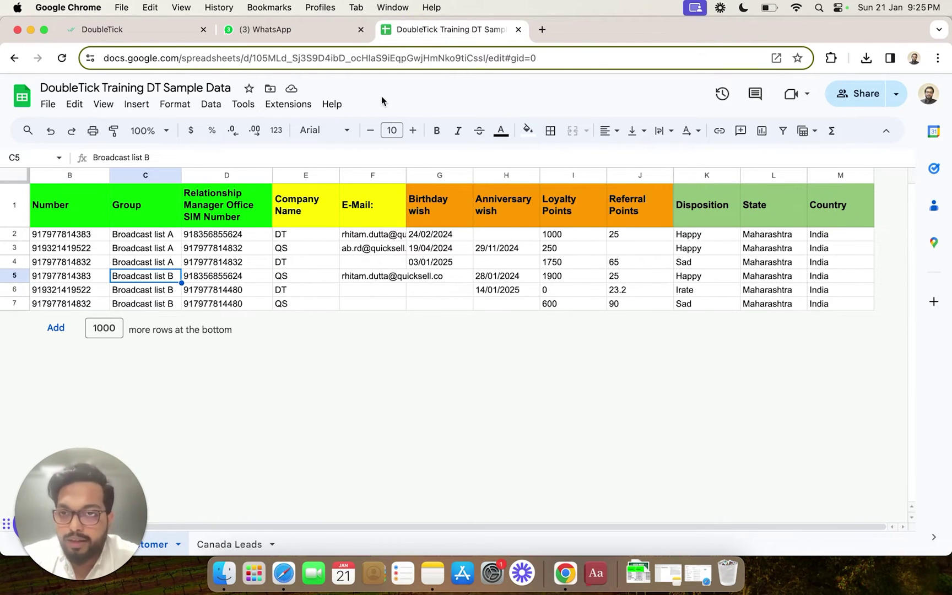
{"action": "left_click", "coordinate": [142, 28]}
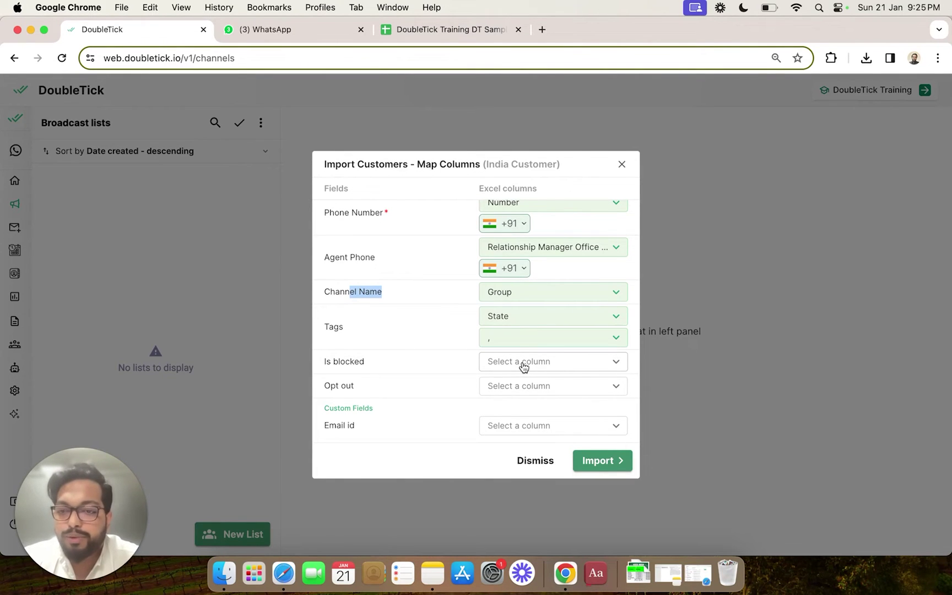
Leave Opt out unmapped, map the custom Email id field to the E-Mail: column, and compare with the sample spreadsheet
{"action": "left_click", "coordinate": [501, 385]}
{"action": "left_click", "coordinate": [423, 390]}
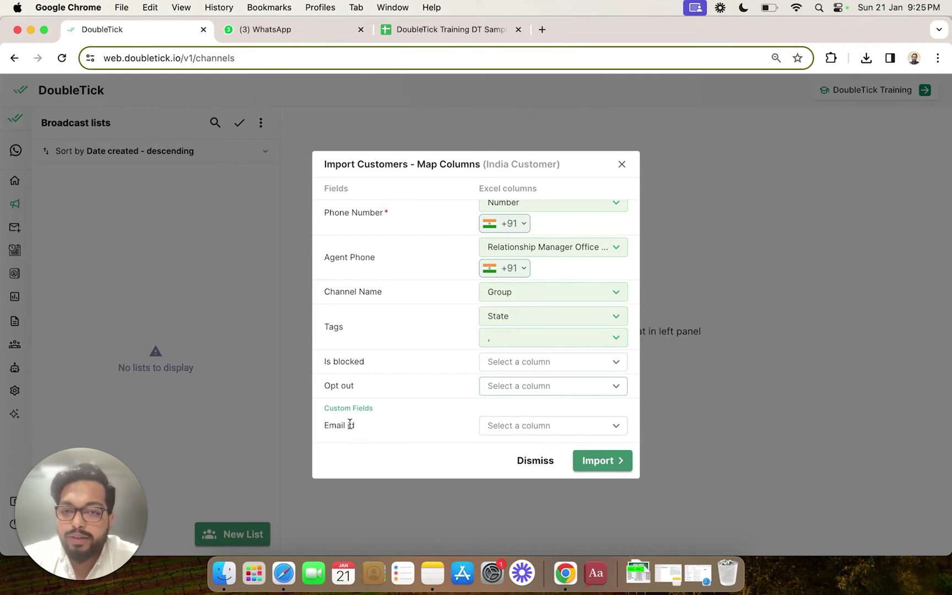
{"action": "left_click", "coordinate": [516, 426]}
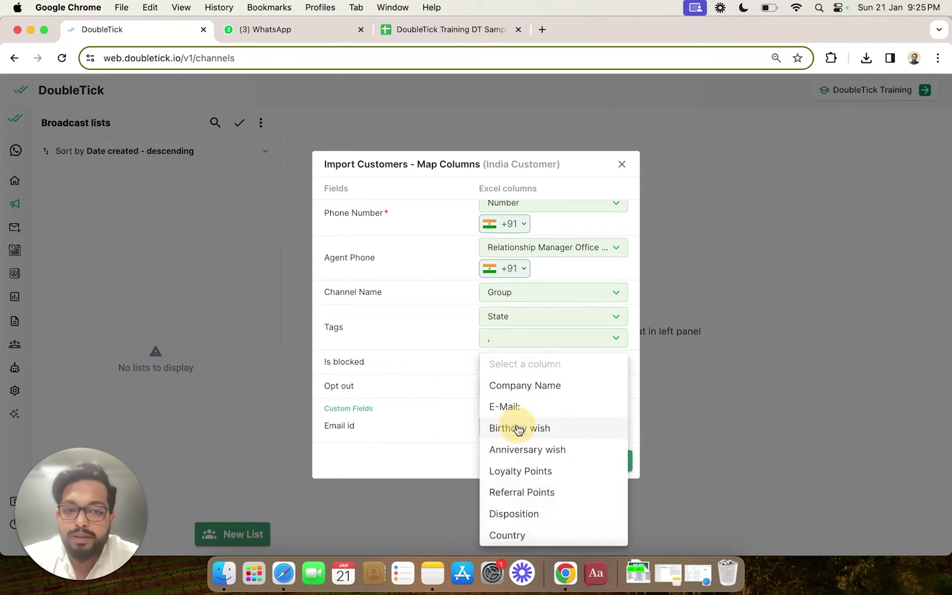
{"action": "left_click", "coordinate": [499, 409]}
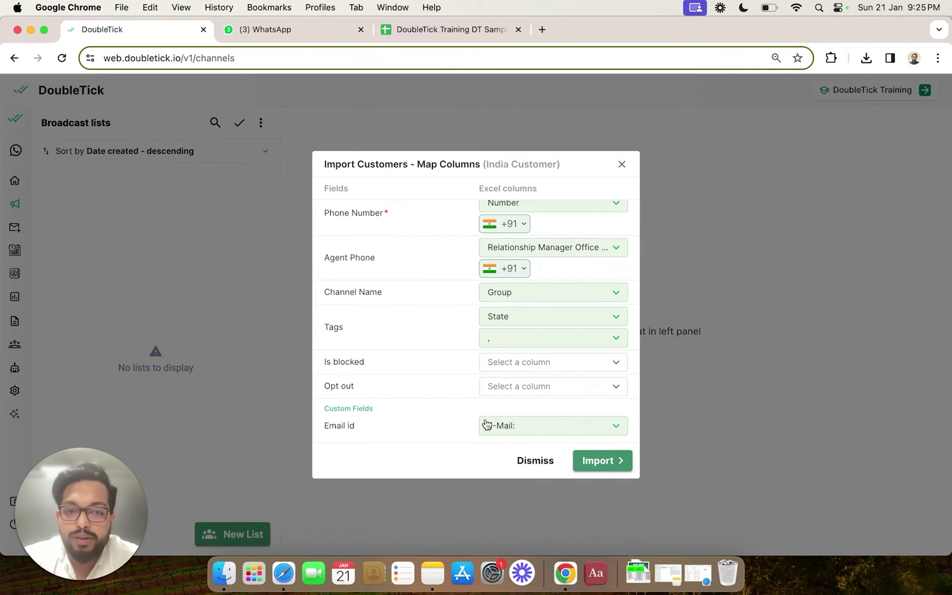
{"action": "left_click", "coordinate": [427, 33]}
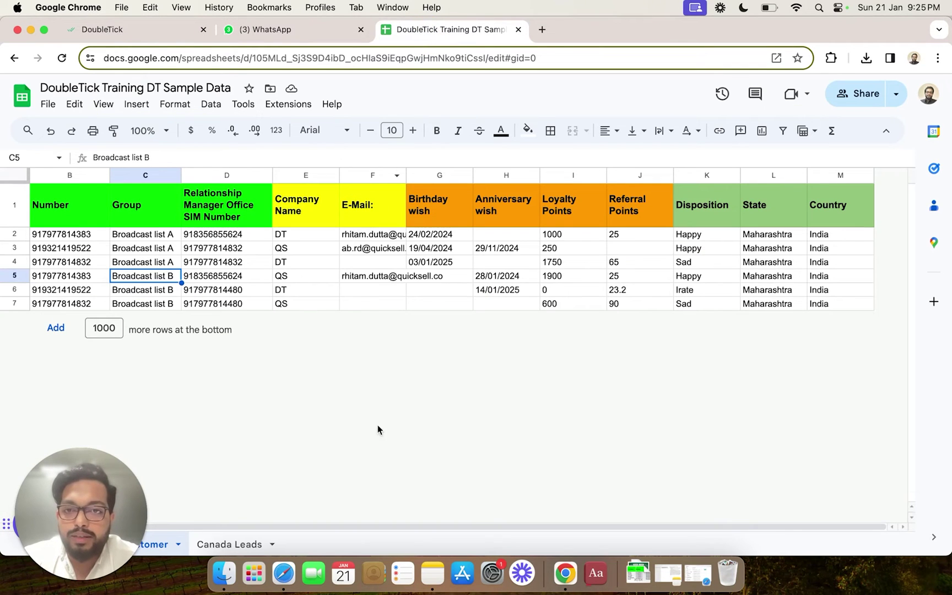
{"action": "left_click", "coordinate": [130, 28]}
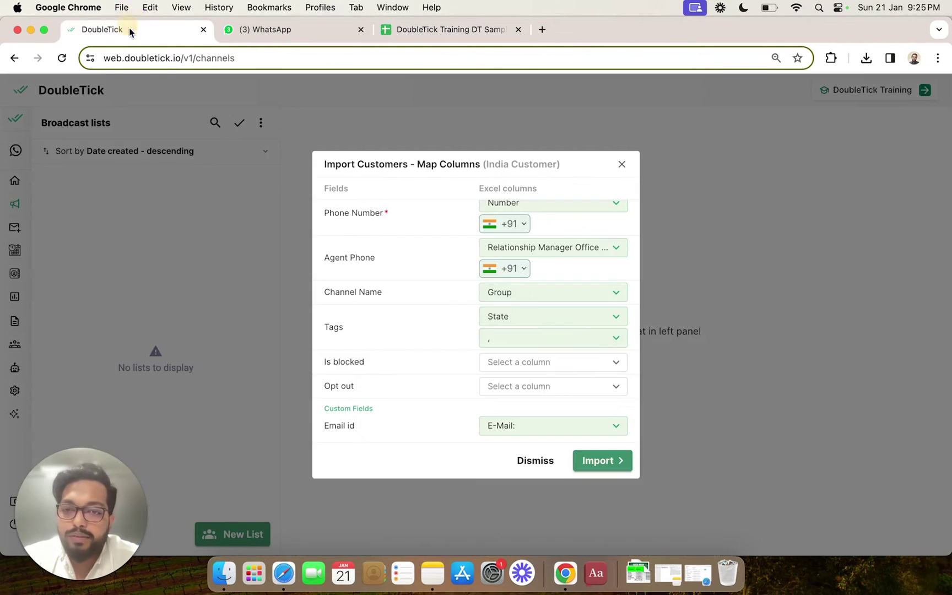
Import the mapped India Customer sheet, confirm the upload and dismiss the import notices
{"action": "scroll", "coordinate": [471, 287], "scroll_direction": "up", "scroll_amount": 2}
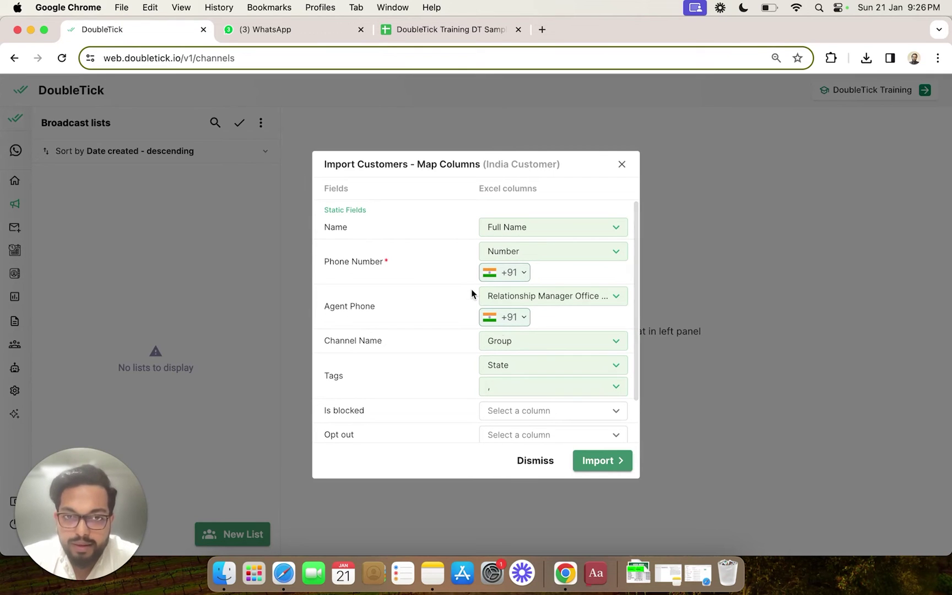
{"action": "left_click", "coordinate": [602, 464]}
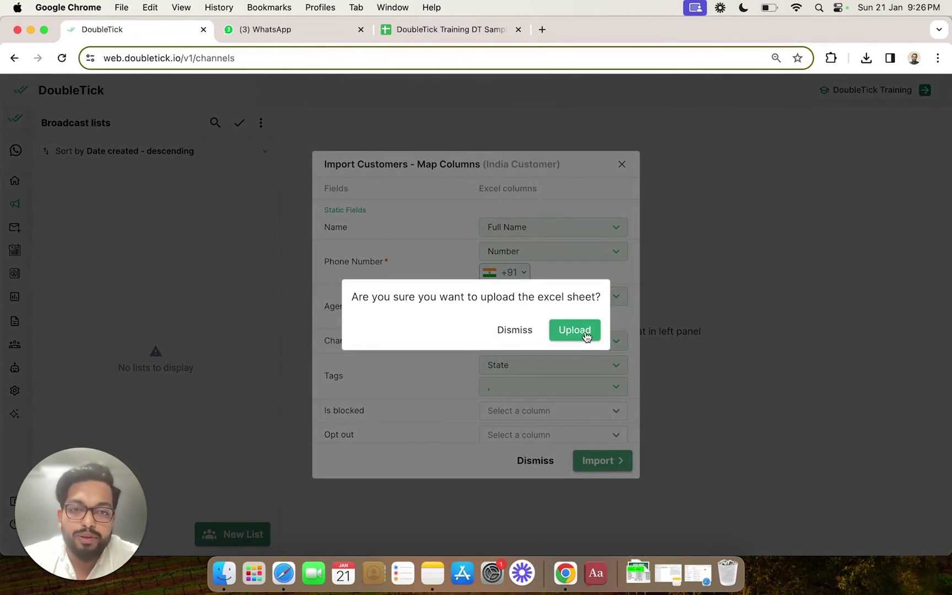
{"action": "left_click", "coordinate": [575, 331]}
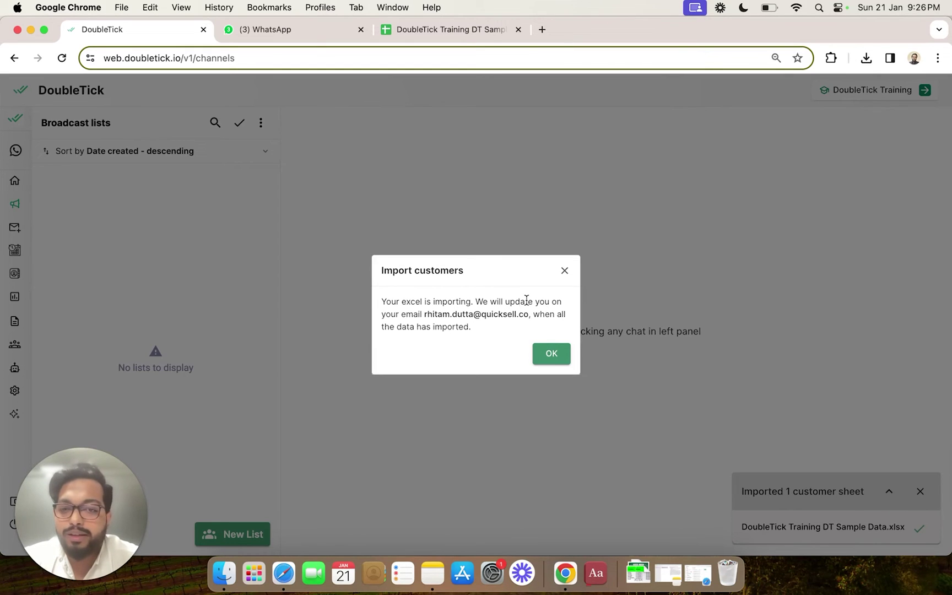
{"action": "left_click", "coordinate": [551, 354]}
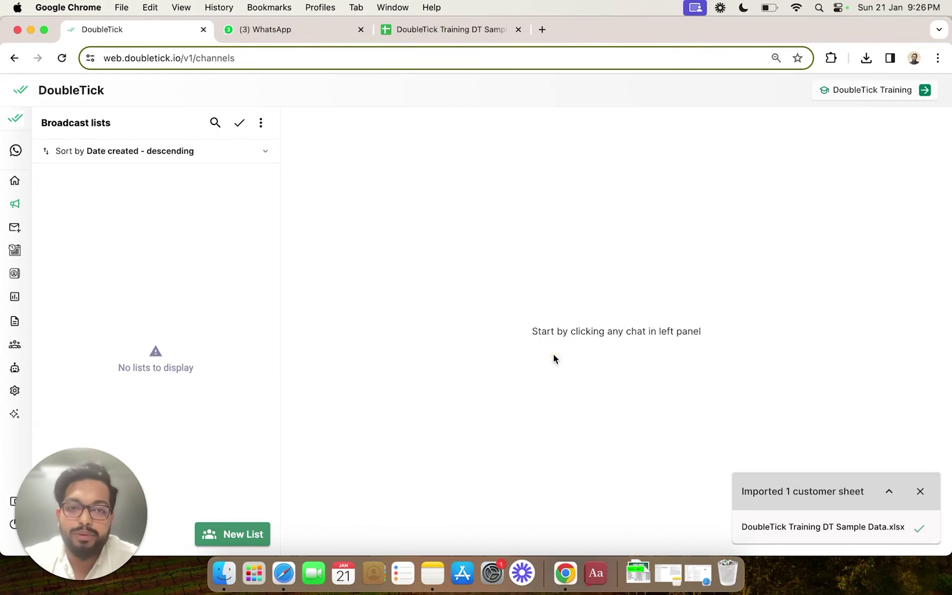
{"action": "key", "text": "super+shift+a"}
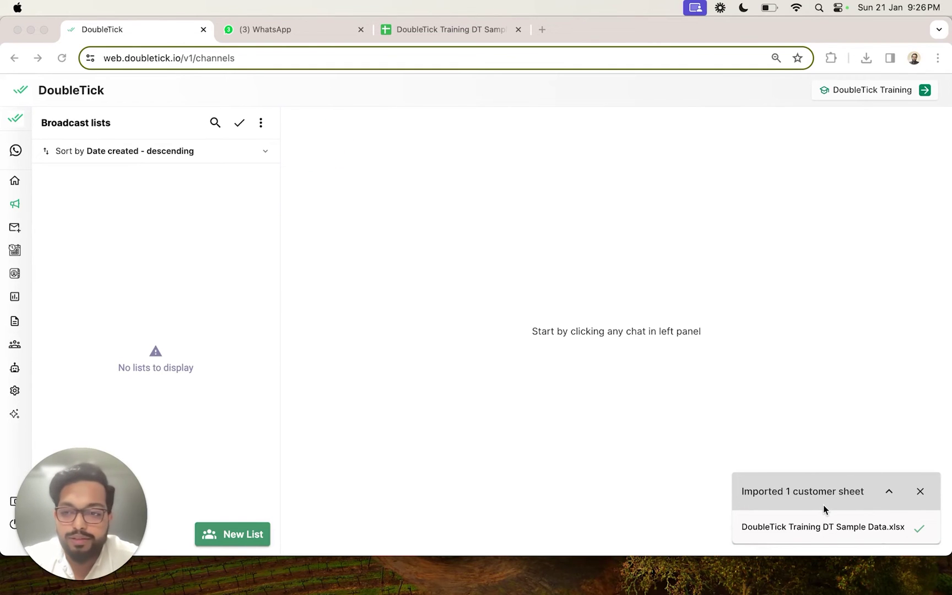
{"action": "left_click", "coordinate": [919, 493]}
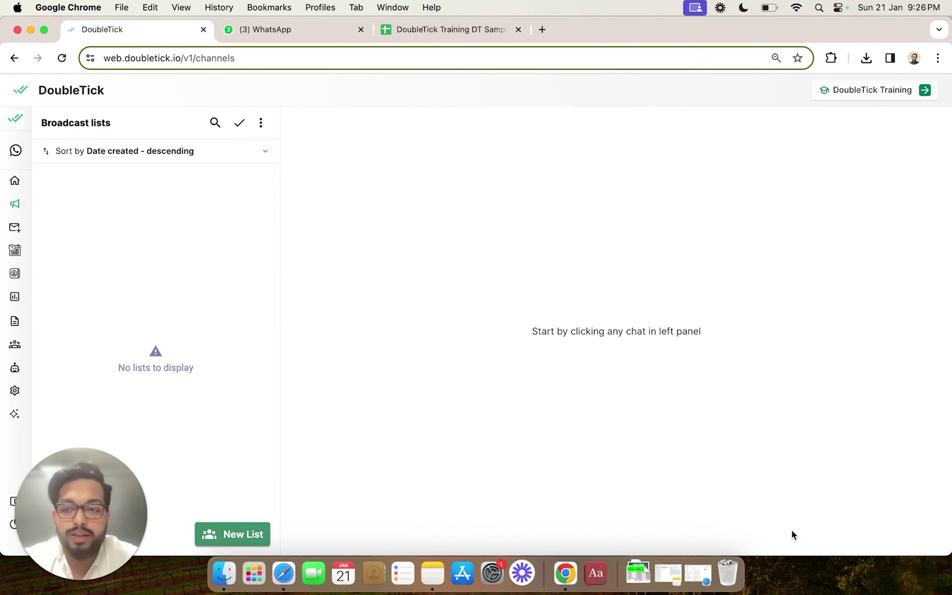
Revisit the broadcast lists from the home view and open Broadcast list A to view its members
{"action": "mouse_move", "coordinate": [27, 186]}
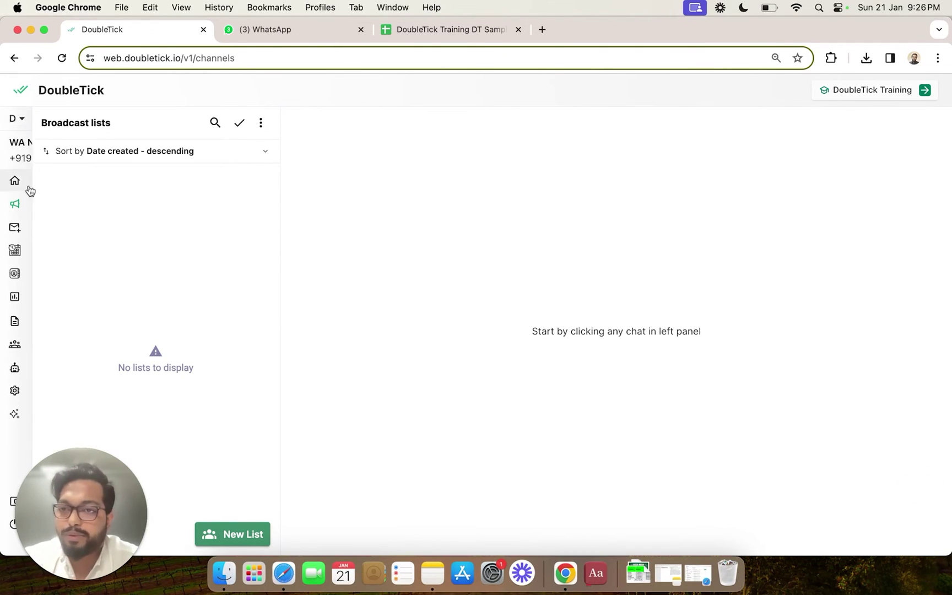
{"action": "left_click", "coordinate": [57, 203]}
{"action": "left_click", "coordinate": [63, 180]}
{"action": "left_click", "coordinate": [64, 203]}
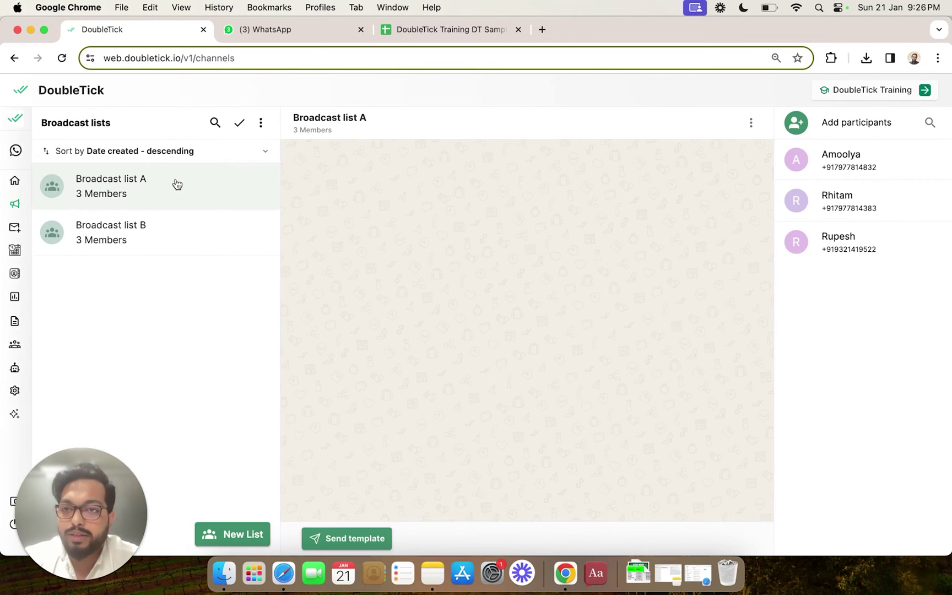
{"action": "left_click", "coordinate": [389, 347]}
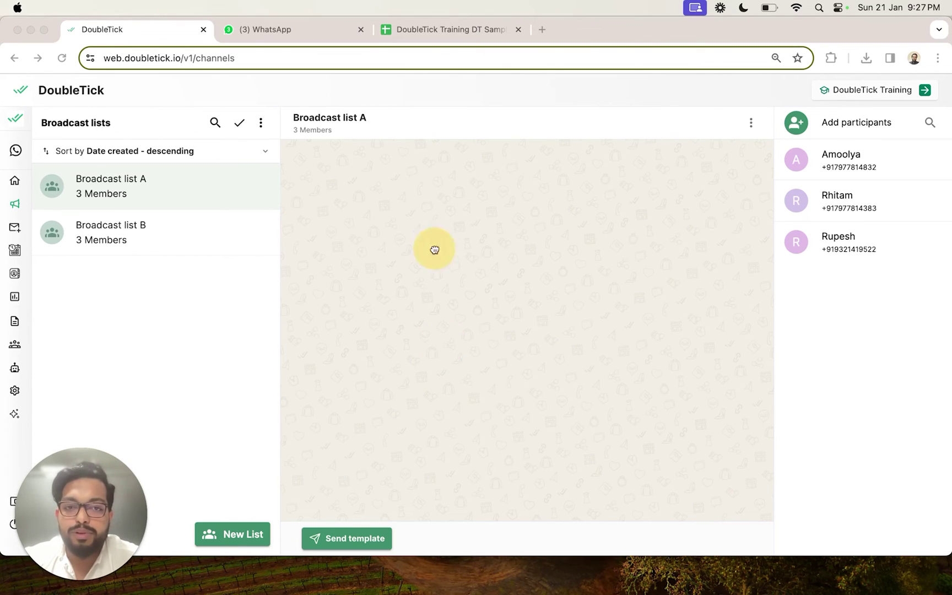
{"action": "left_click_drag", "start_coordinate": [429, 200], "coordinate": [429, 140]}
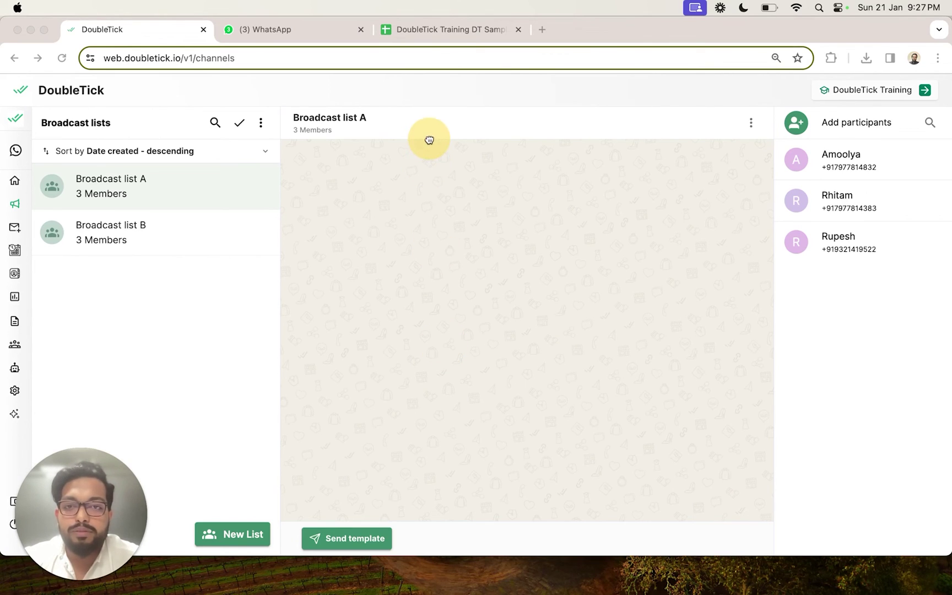
Choose the approved template1_v10 Christmas template for sending to Broadcast list A
{"action": "left_click", "coordinate": [337, 538]}
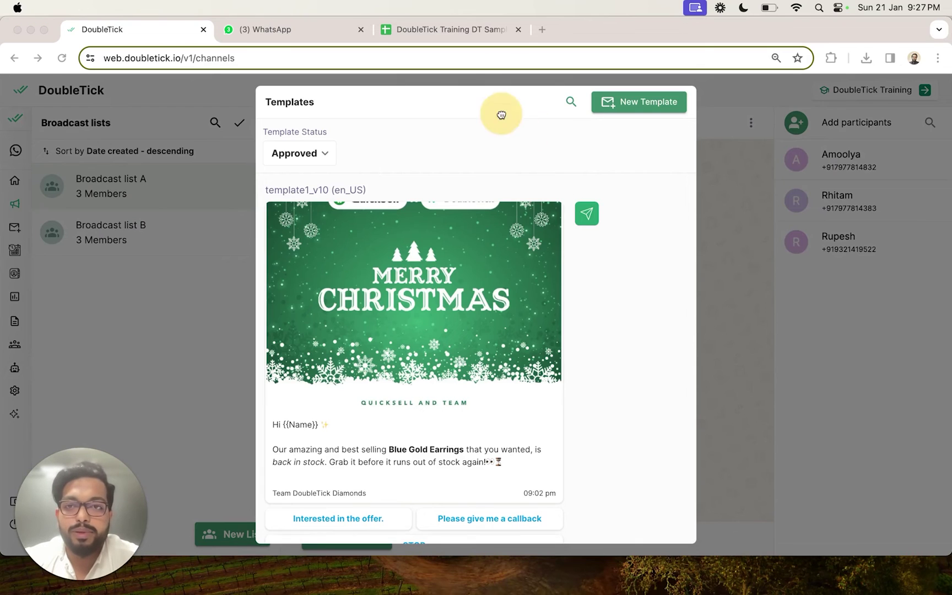
{"action": "left_click_drag", "start_coordinate": [478, 85], "coordinate": [452, 6]}
{"action": "left_click", "coordinate": [589, 217]}
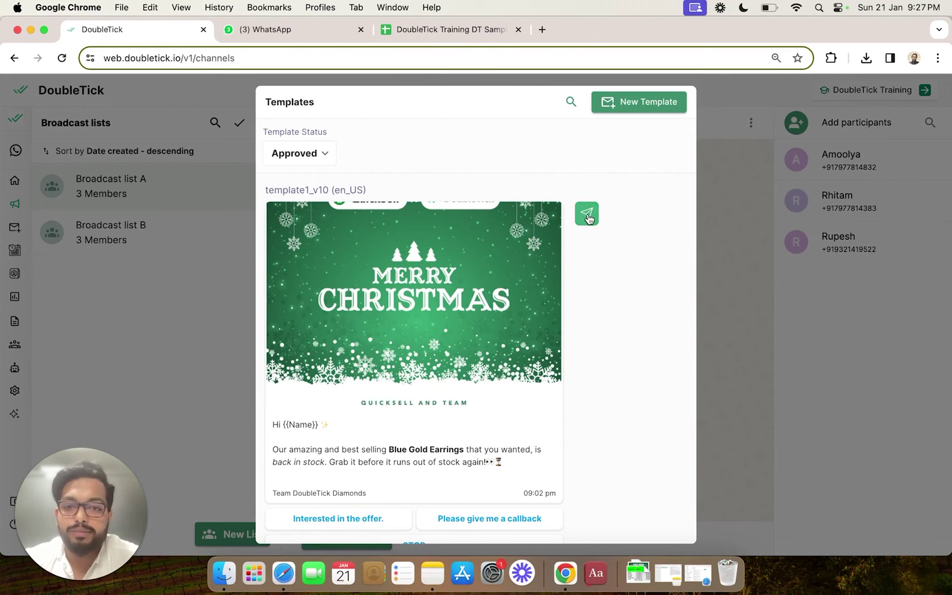
{"action": "left_click", "coordinate": [588, 216]}
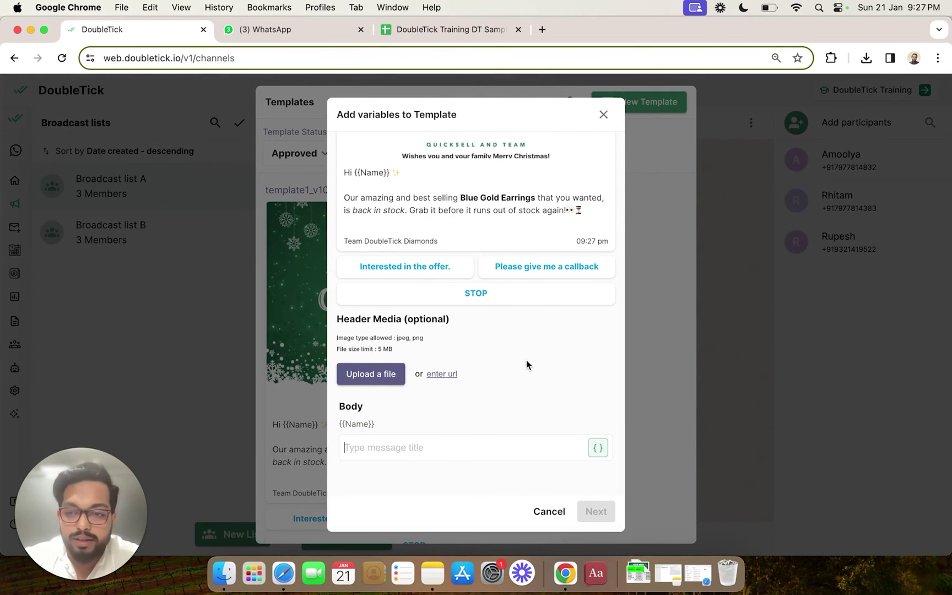
Fill the template's {{Name}} body variable with the Name customer field and check its sample values
{"action": "left_click", "coordinate": [598, 452]}
{"action": "left_click", "coordinate": [598, 452]}
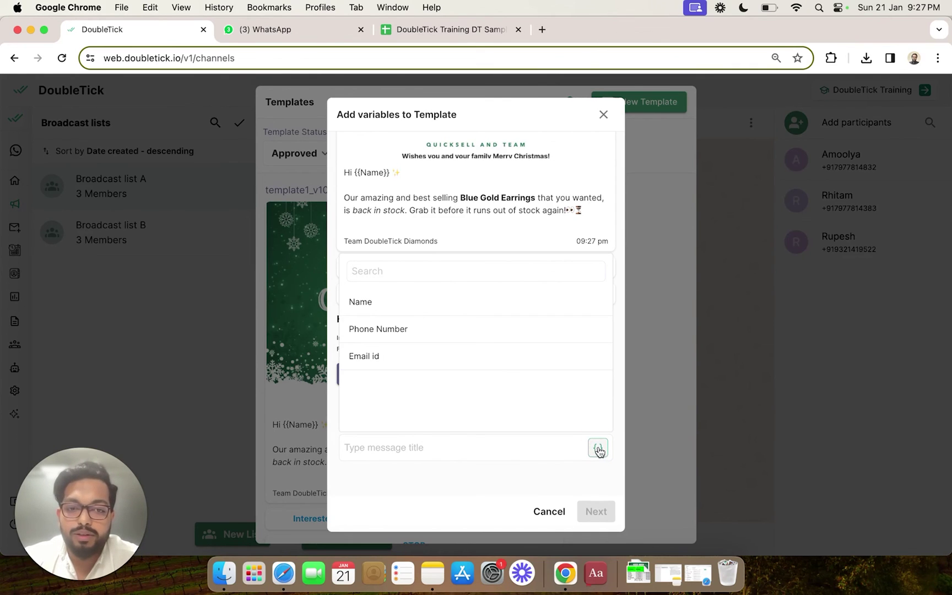
{"action": "left_click", "coordinate": [380, 300]}
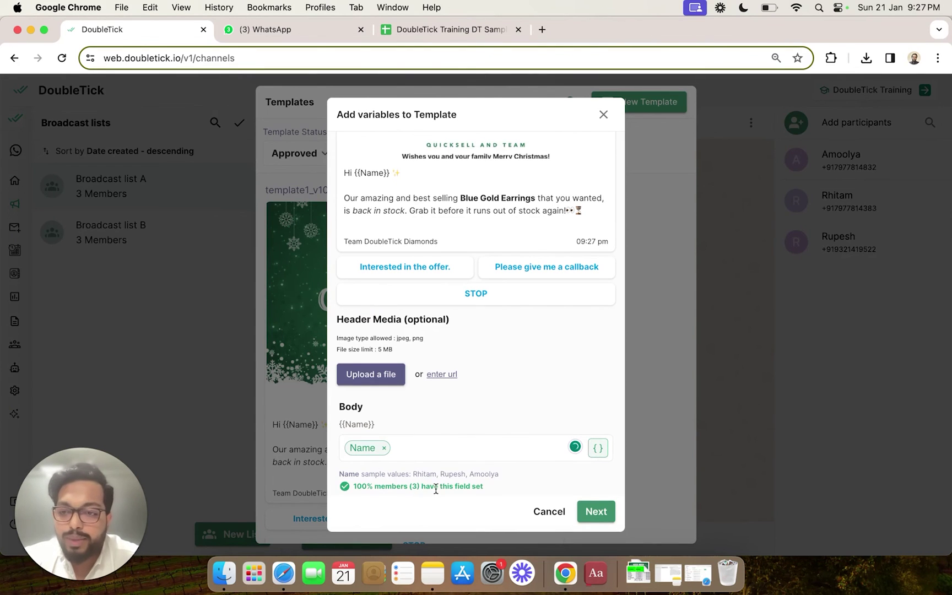
{"action": "scroll", "coordinate": [444, 482], "scroll_direction": "down", "scroll_amount": 2}
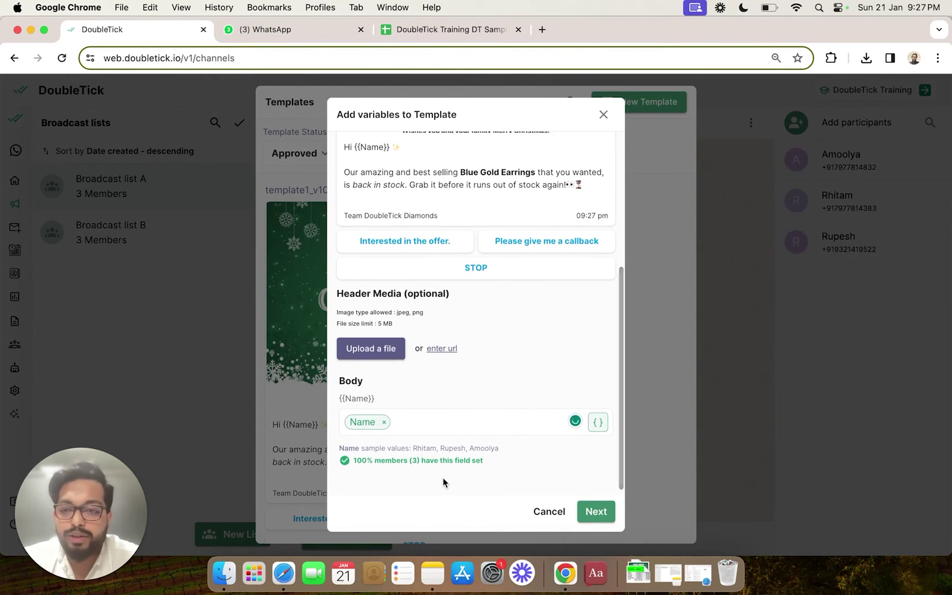
Review the template preview and send the broadcast to Broadcast list A immediately
{"action": "scroll", "coordinate": [444, 479], "scroll_direction": "up", "scroll_amount": 2}
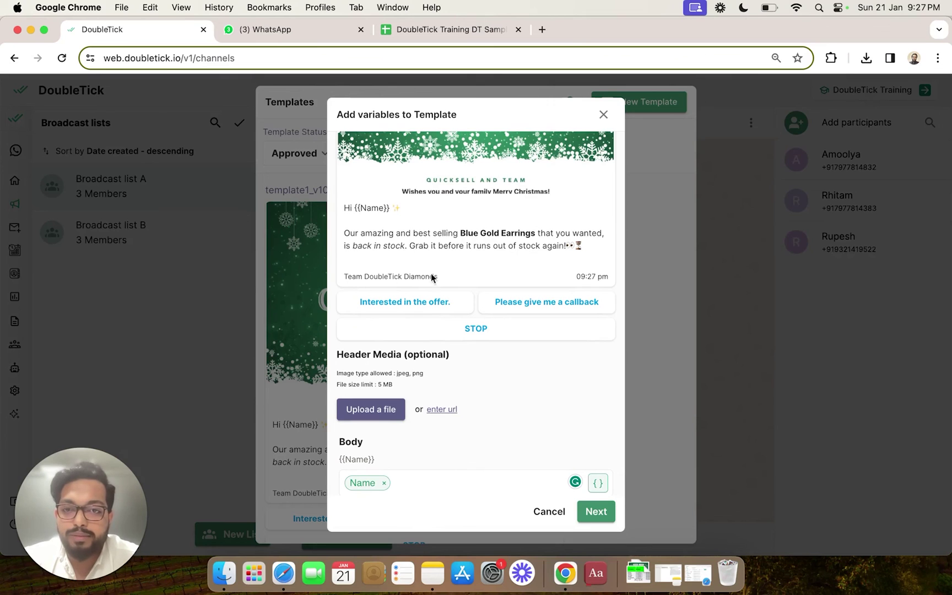
{"action": "left_click", "coordinate": [598, 511]}
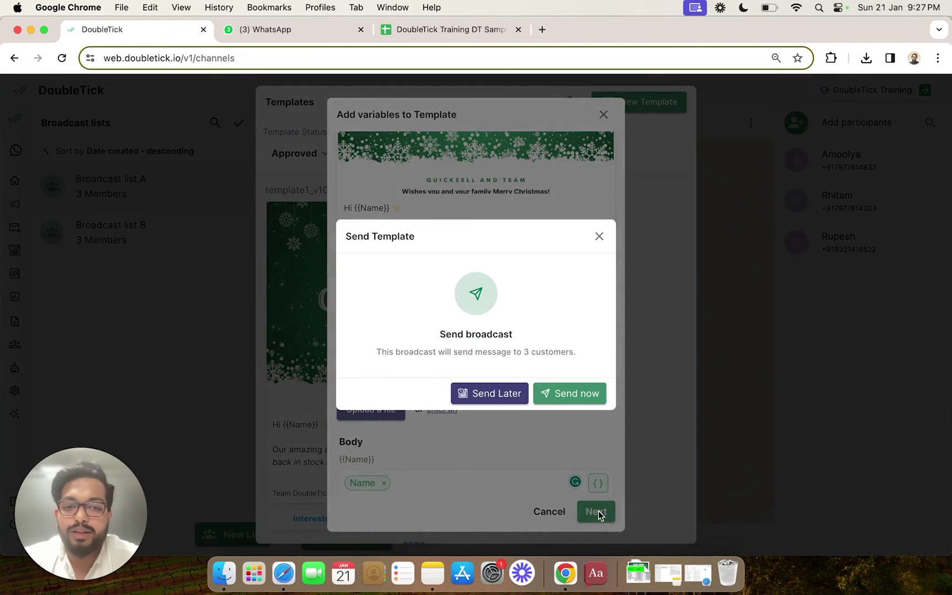
{"action": "left_click", "coordinate": [574, 392]}
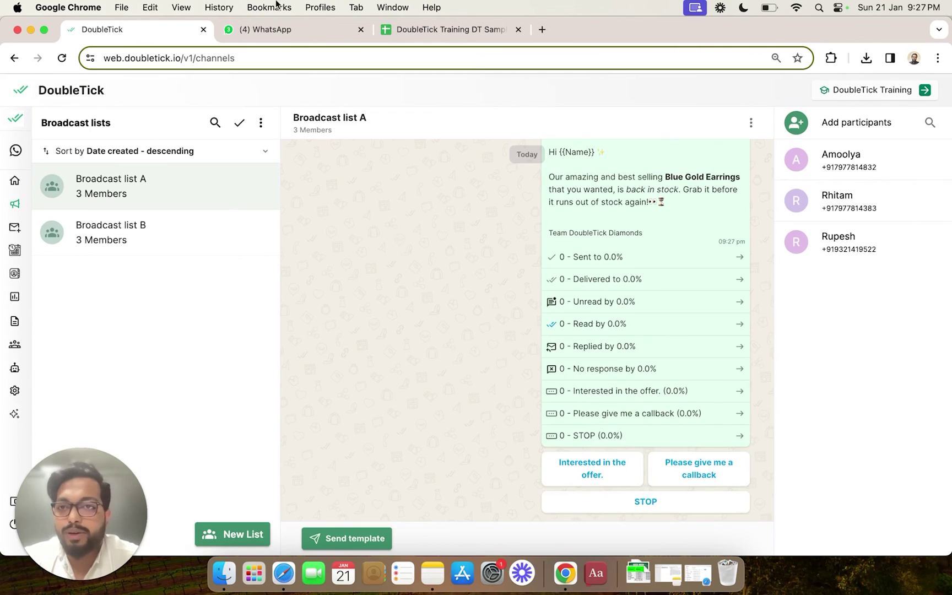
Switch to WhatsApp Web and check the personalised customer name in the received DoubleTick Training message
{"action": "left_click", "coordinate": [286, 21]}
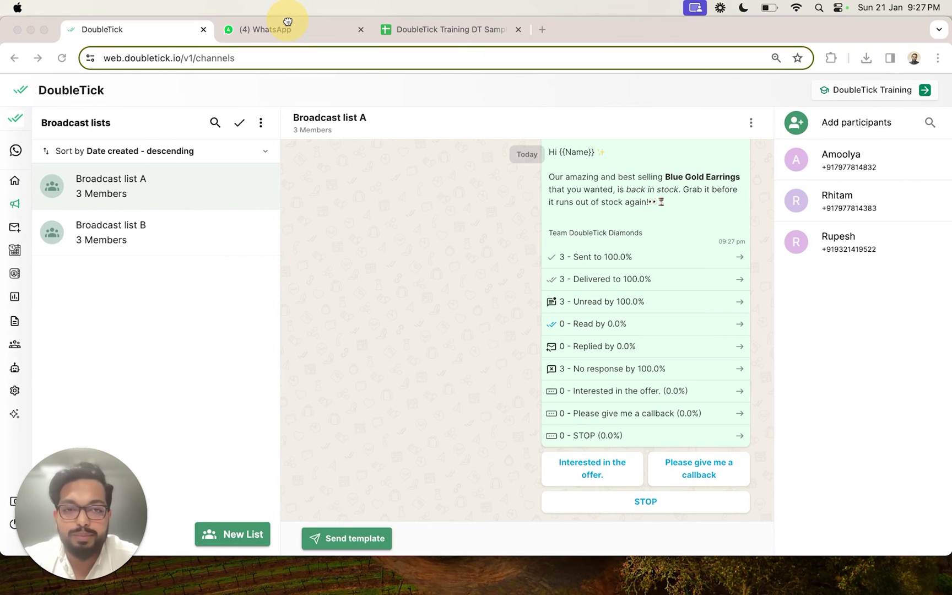
{"action": "left_click", "coordinate": [292, 29]}
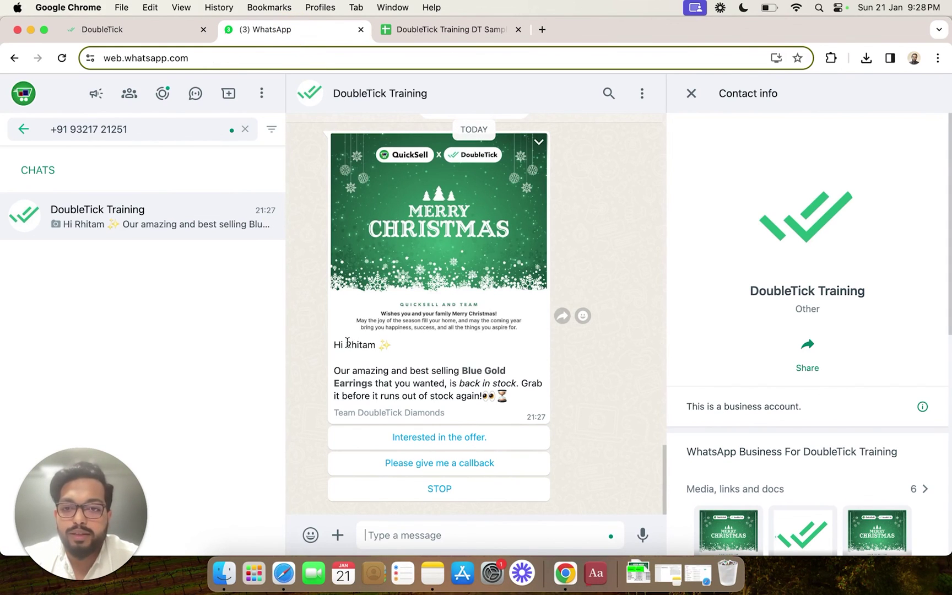
{"action": "left_click_drag", "start_coordinate": [347, 342], "coordinate": [368, 343]}
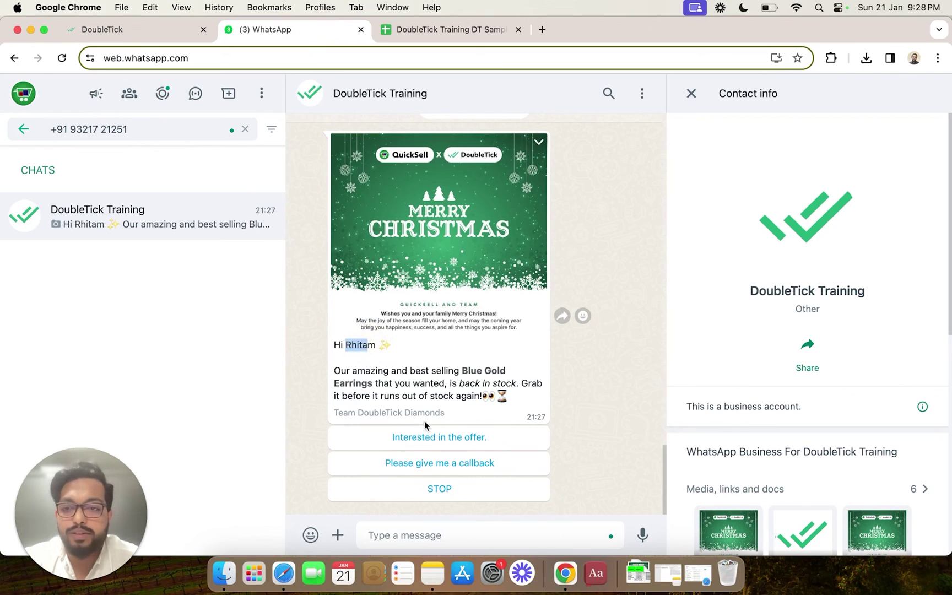